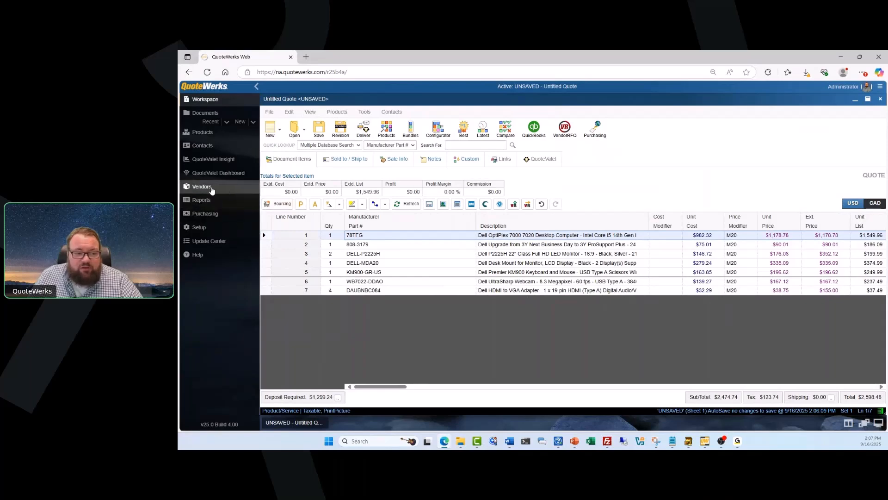
Create vendor ACME with its primary contact's name and e-mail, and save it.
{"action": "left_click", "coordinate": [219, 192]}
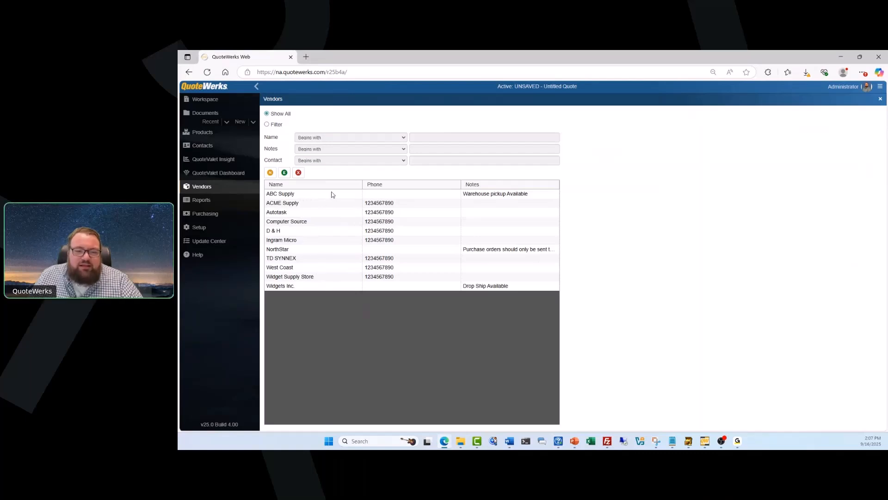
{"action": "left_click", "coordinate": [271, 173]}
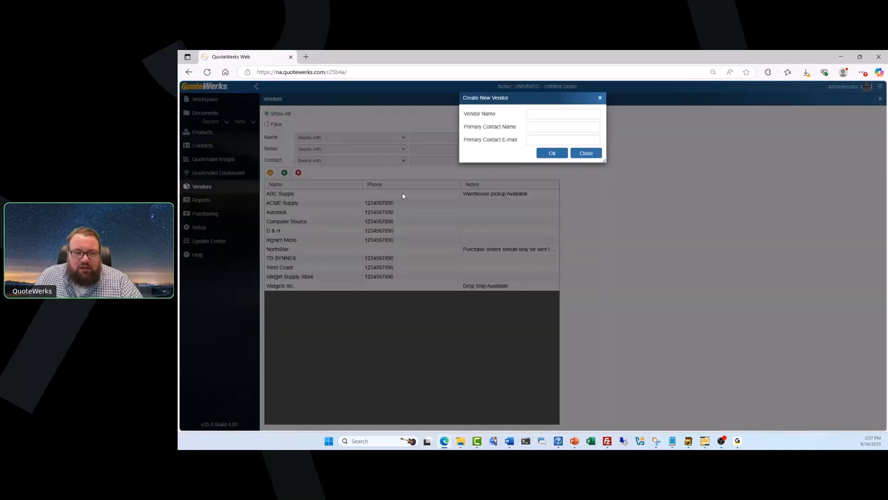
{"action": "left_click", "coordinate": [564, 113]}
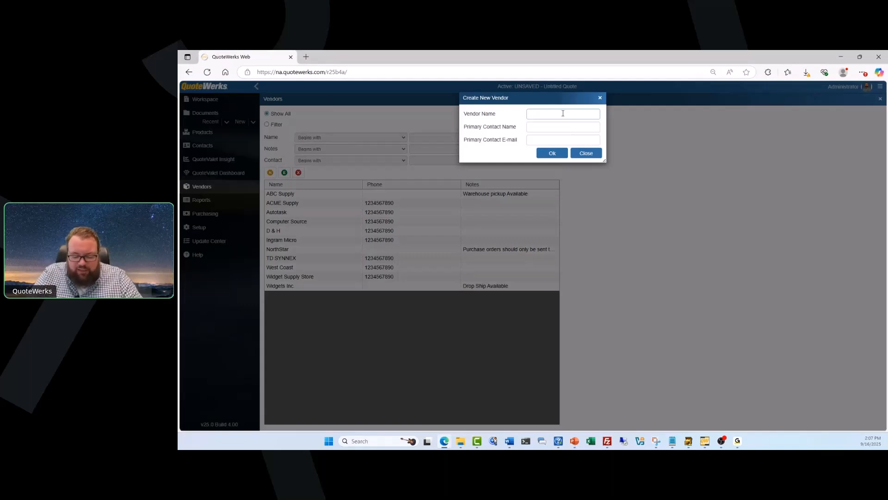
{"action": "type", "text": "A"}
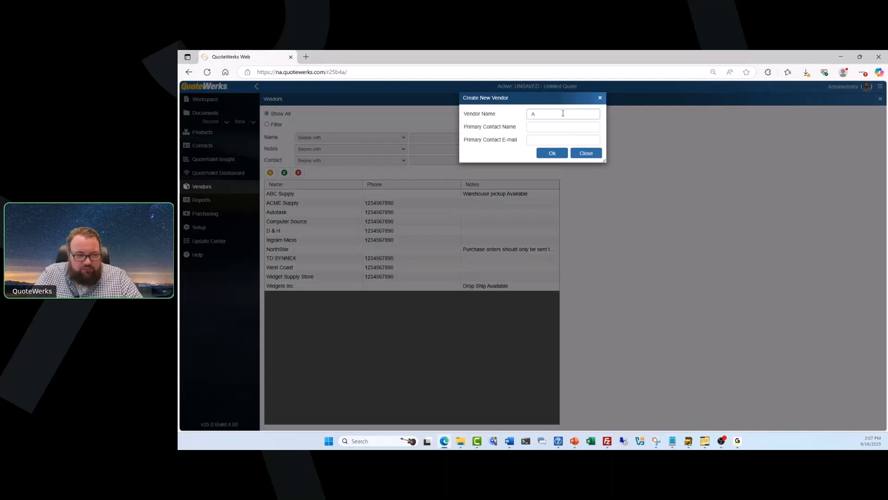
{"action": "key", "text": "BackSpace"}
{"action": "type", "text": "ACME Distributor"}
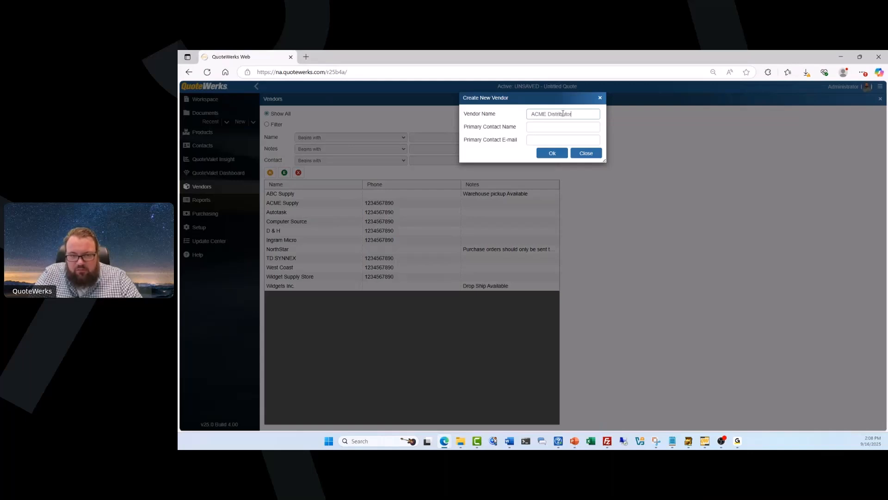
{"action": "key", "text": "Tab"}
{"action": "type", "text": "John Smith"}
{"action": "key", "text": "Tab"}
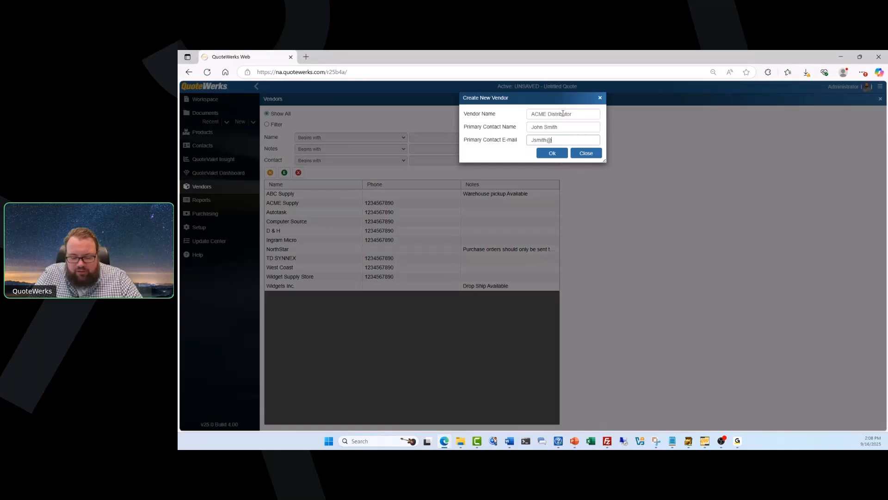
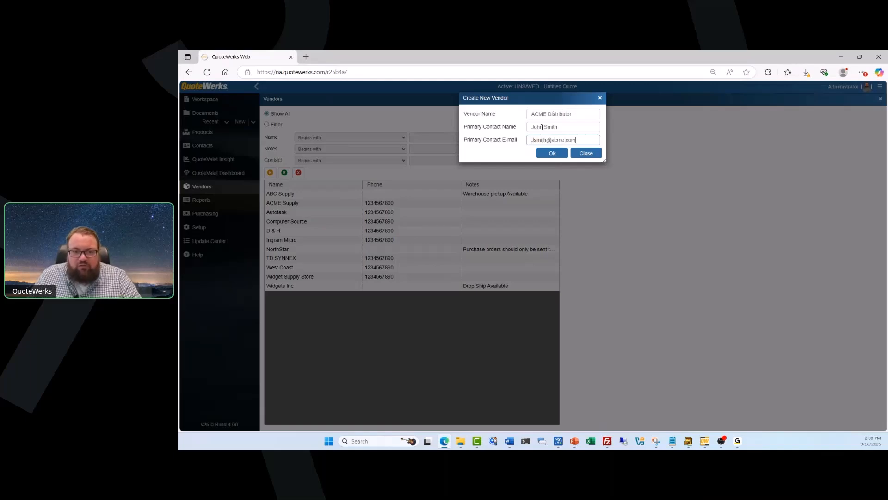
{"action": "left_click", "coordinate": [545, 155]}
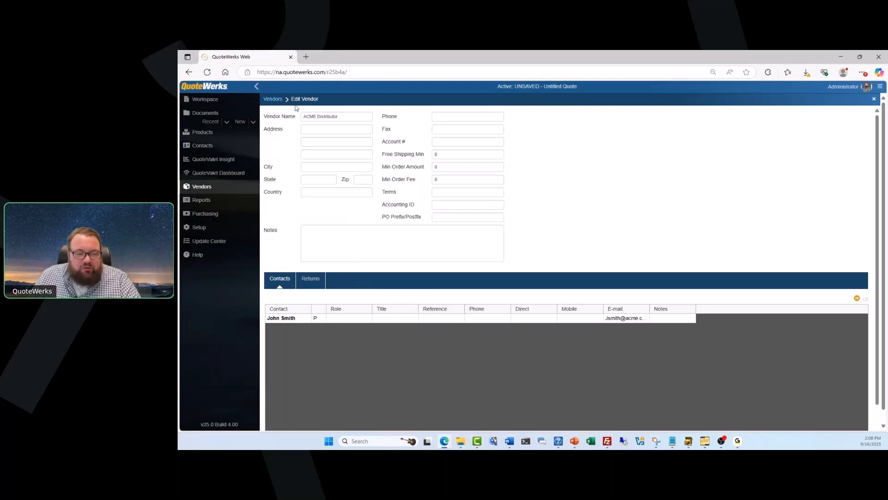
Enter 1000 as ACME's Free Shipping Min, leaving the minimum order amount unchanged.
{"action": "left_click_drag", "start_coordinate": [304, 116], "coordinate": [346, 117]}
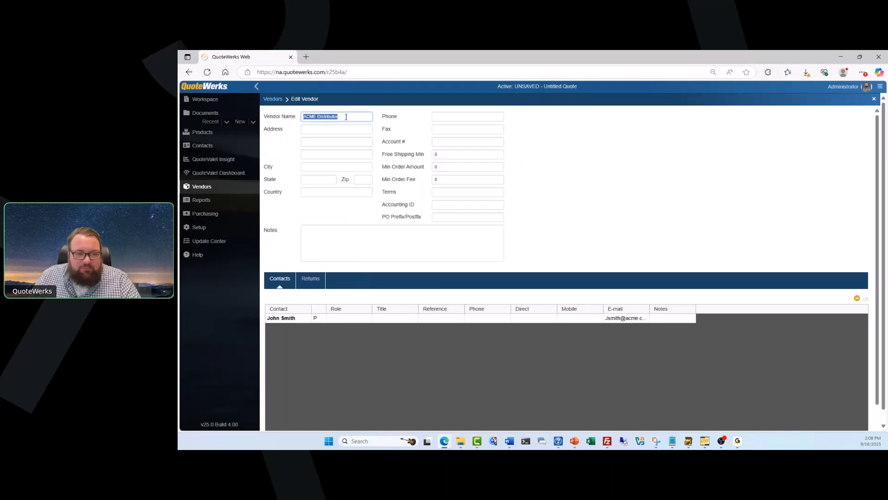
{"action": "left_click", "coordinate": [346, 117]}
{"action": "left_click", "coordinate": [340, 131]}
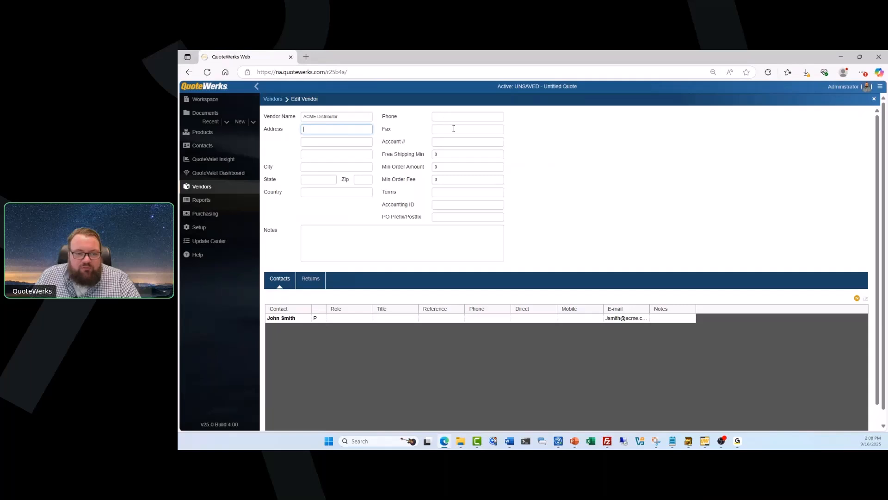
{"action": "double_click", "coordinate": [436, 154]}
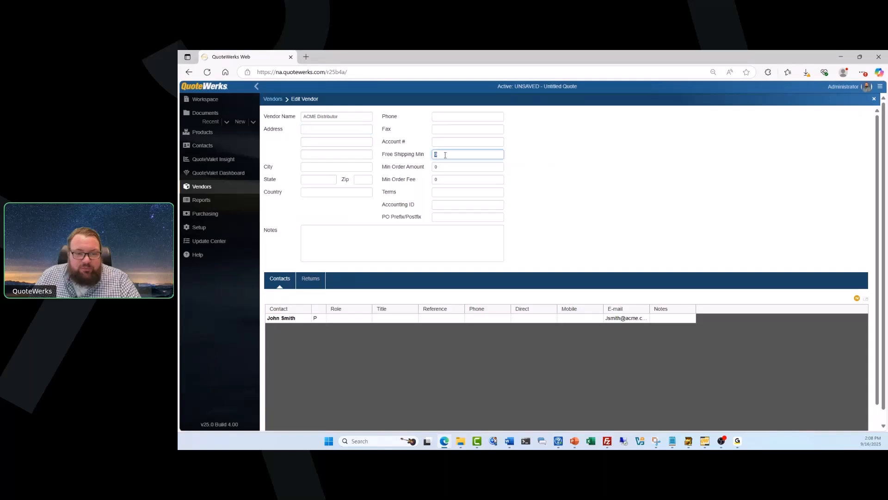
{"action": "type", "text": "1000"}
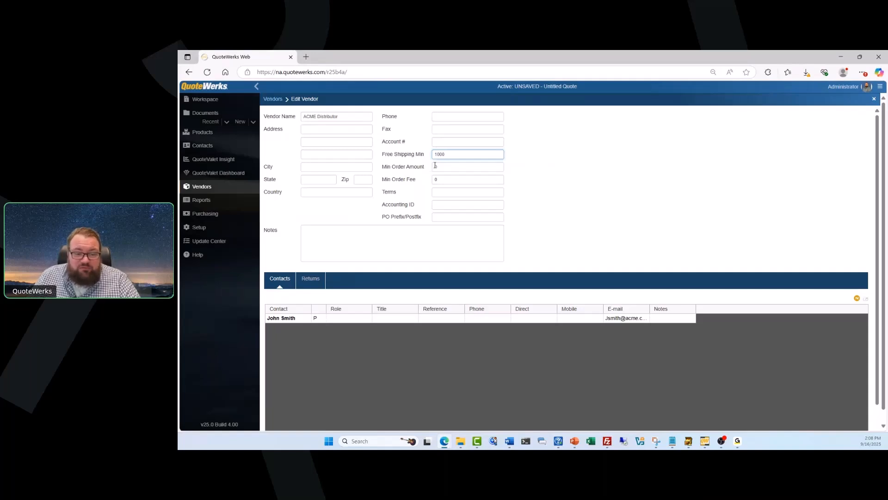
{"action": "left_click", "coordinate": [437, 166]}
{"action": "left_click", "coordinate": [424, 177]}
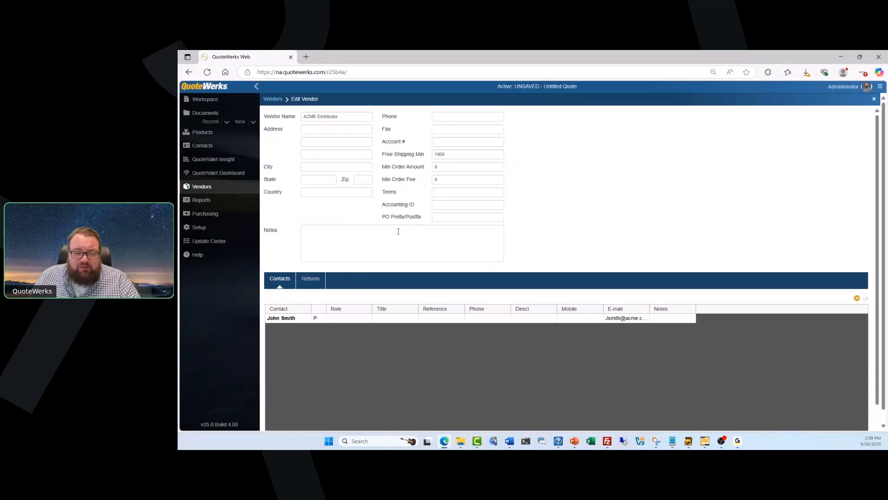
{"action": "left_click", "coordinate": [360, 231]}
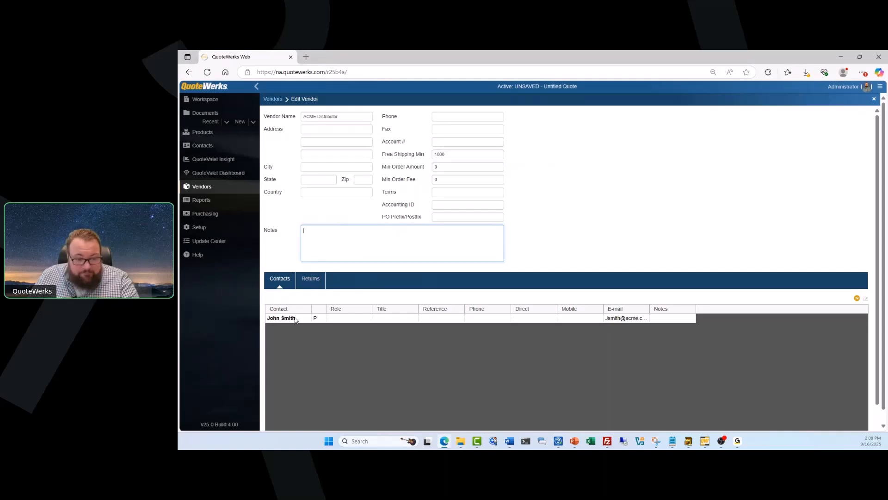
Include the primary contact as TO on PO and VendorRFQ e-mails, then close the vendor record.
{"action": "left_click", "coordinate": [363, 320]}
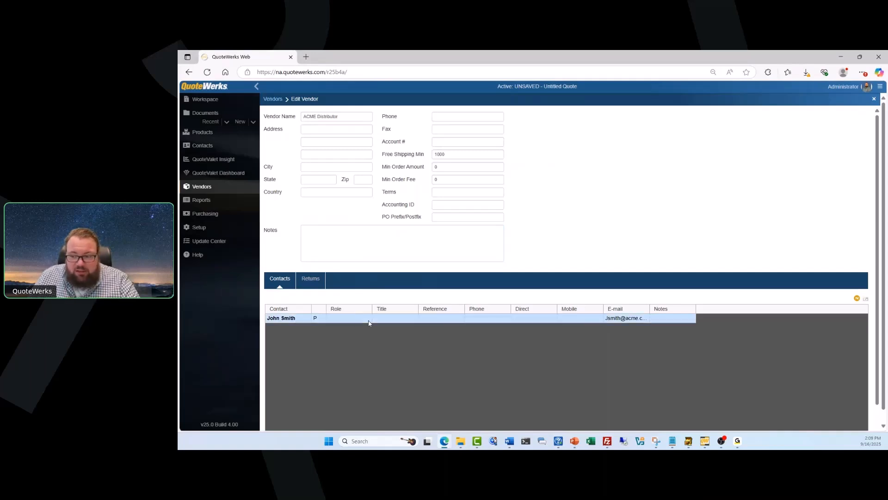
{"action": "double_click", "coordinate": [369, 323]}
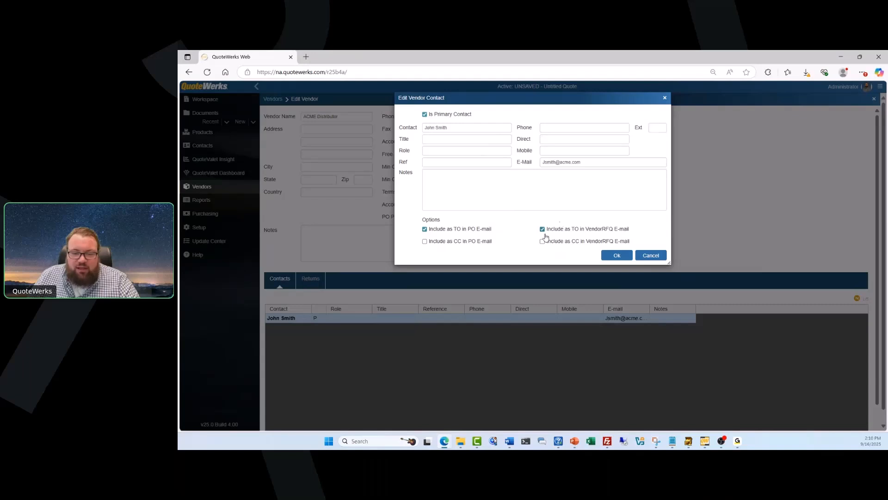
{"action": "left_click", "coordinate": [629, 260]}
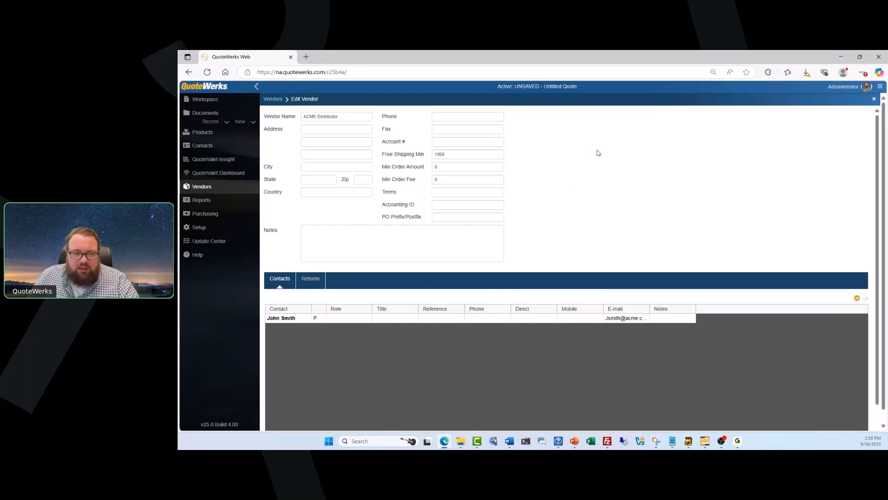
{"action": "left_click", "coordinate": [874, 100]}
Show the Vendors list with ACME Distributor and expand the Setup section.
{"action": "left_click", "coordinate": [226, 190]}
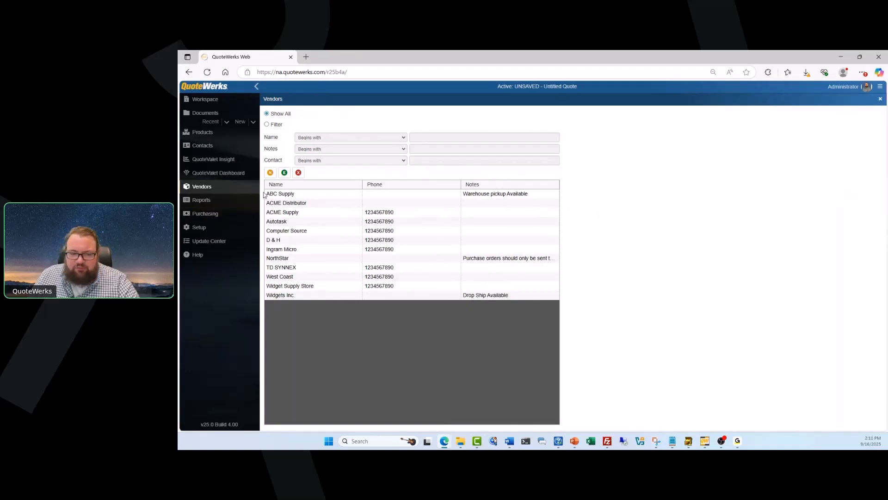
{"action": "left_click", "coordinate": [226, 228]}
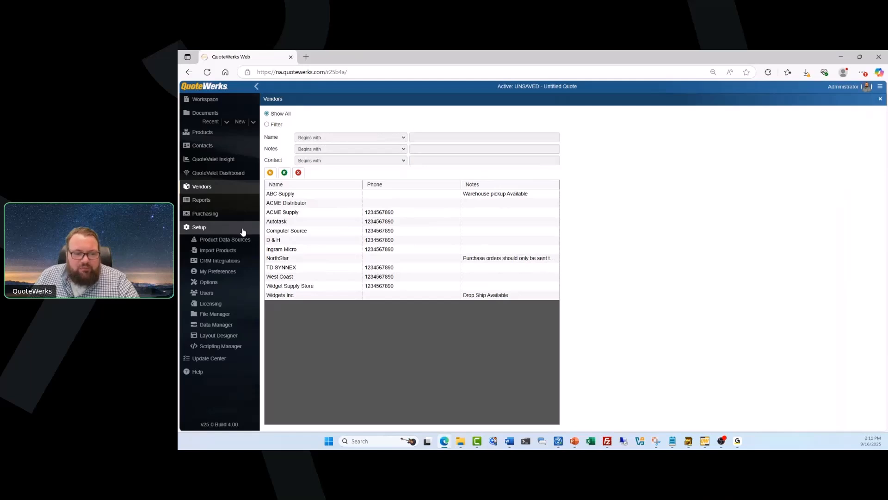
Check Accounting options for QuickBooks purchase order integration, then cancel without changes.
{"action": "left_click", "coordinate": [237, 282]}
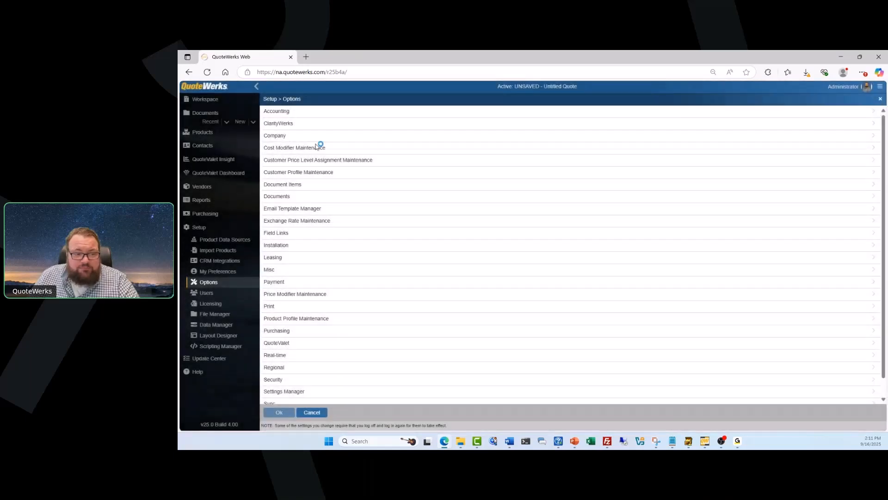
{"action": "left_click", "coordinate": [297, 114]}
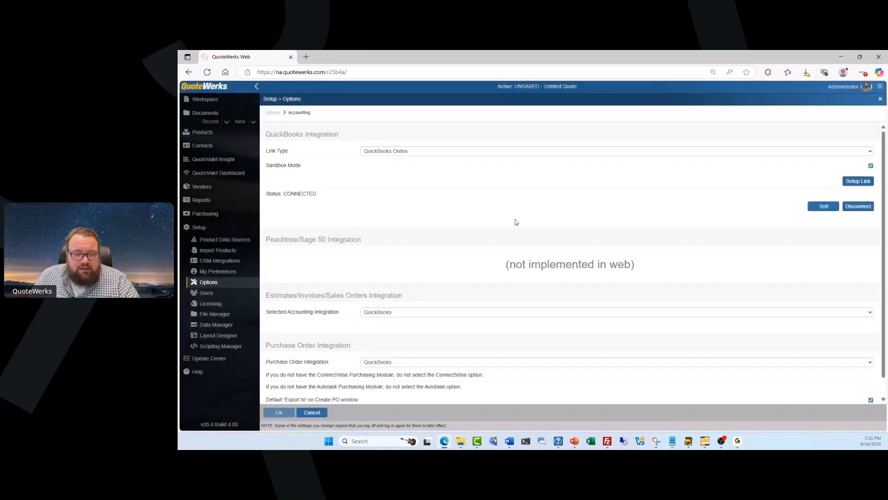
{"action": "scroll", "coordinate": [514, 229], "scroll_direction": "down", "scroll_amount": 1}
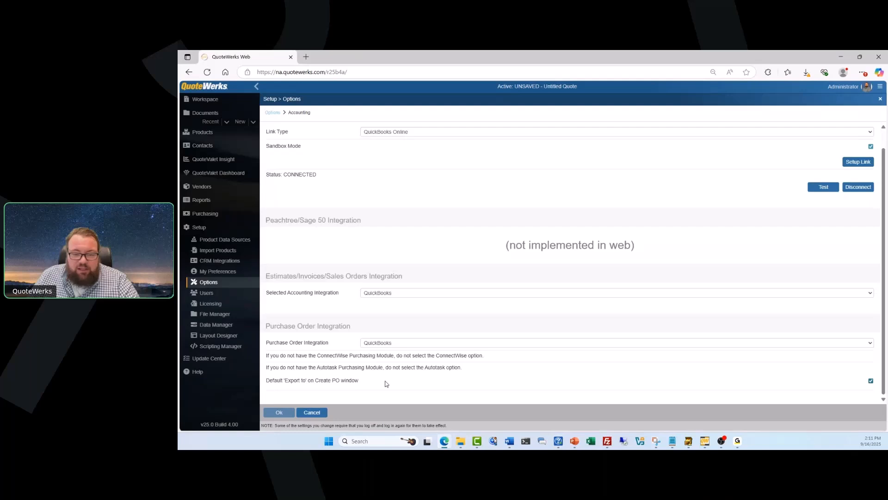
{"action": "left_click", "coordinate": [312, 413]}
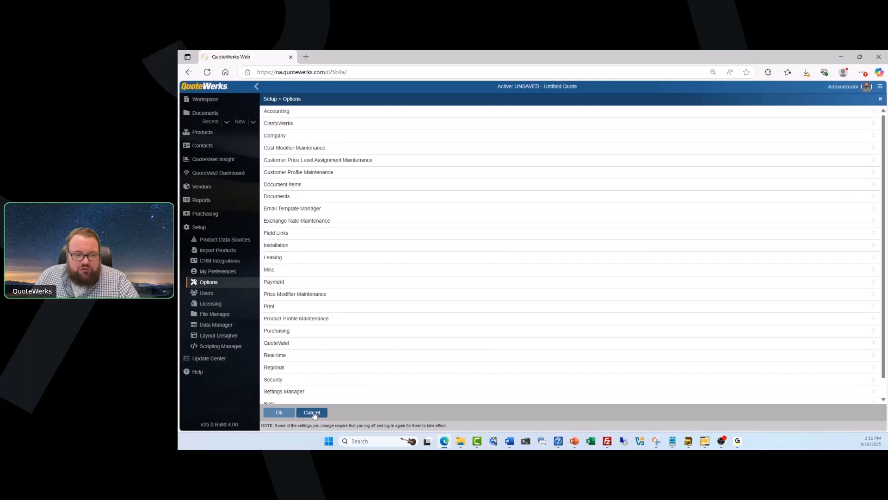
Go to the Workspace and open Purchasing to list all non-purchased items.
{"action": "left_click", "coordinate": [217, 107]}
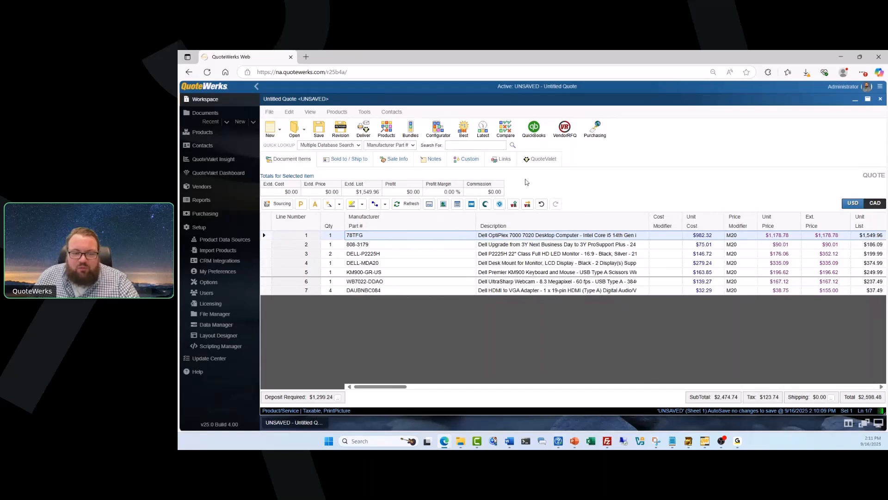
{"action": "left_click", "coordinate": [594, 131]}
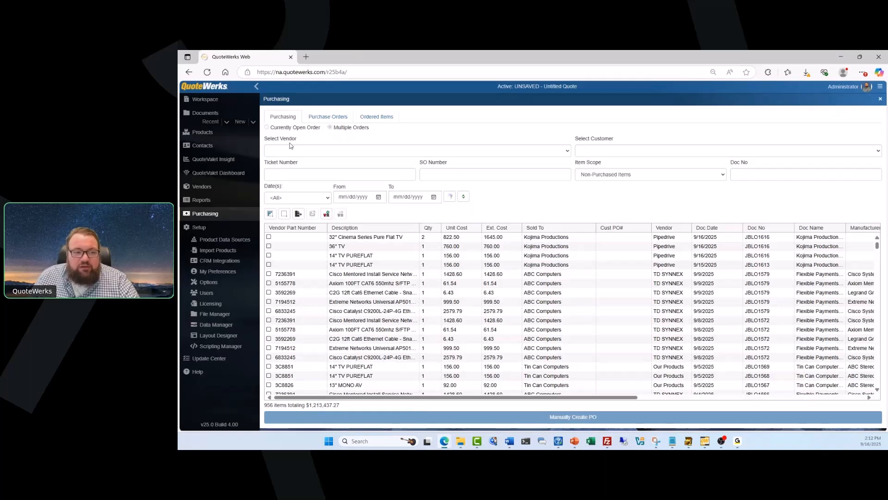
Filter the purchasing list to Ingram Micro and scroll back to the 8/7/2025 rows.
{"action": "left_click", "coordinate": [568, 152]}
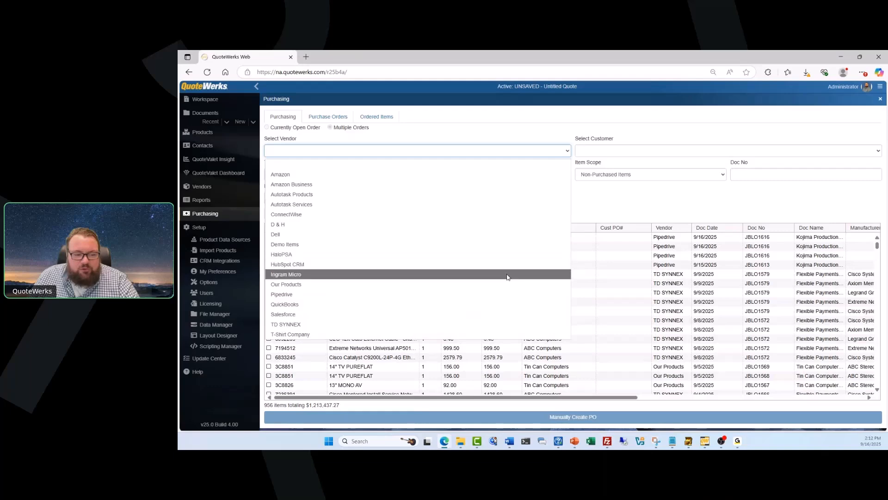
{"action": "left_click", "coordinate": [507, 277]}
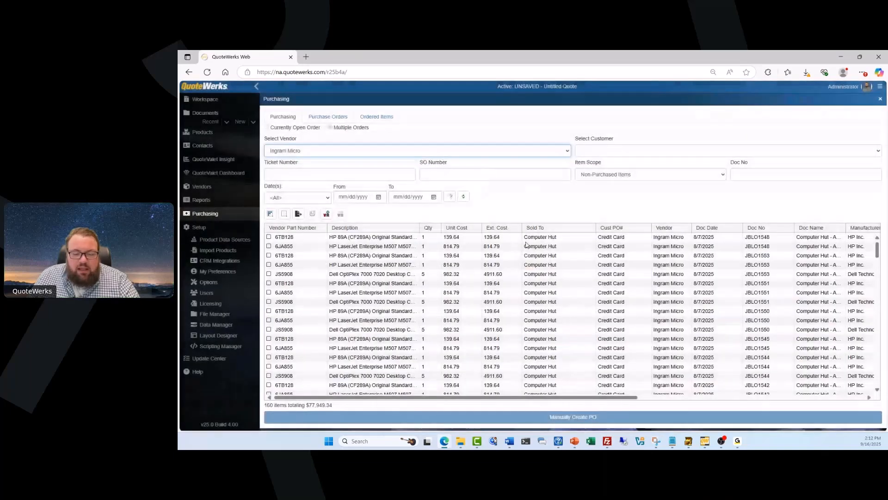
{"action": "scroll", "coordinate": [619, 274], "scroll_direction": "down", "scroll_amount": 8}
{"action": "scroll", "coordinate": [619, 275], "scroll_direction": "down", "scroll_amount": 8}
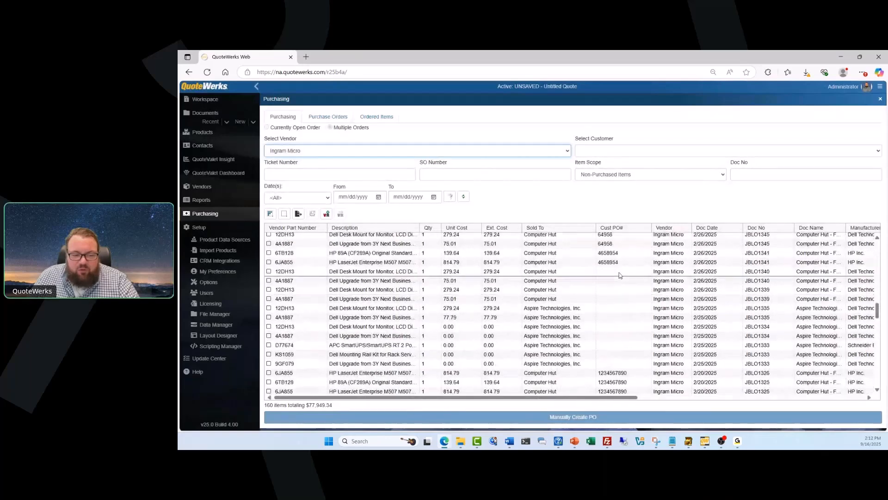
{"action": "scroll", "coordinate": [620, 275], "scroll_direction": "down", "scroll_amount": 5}
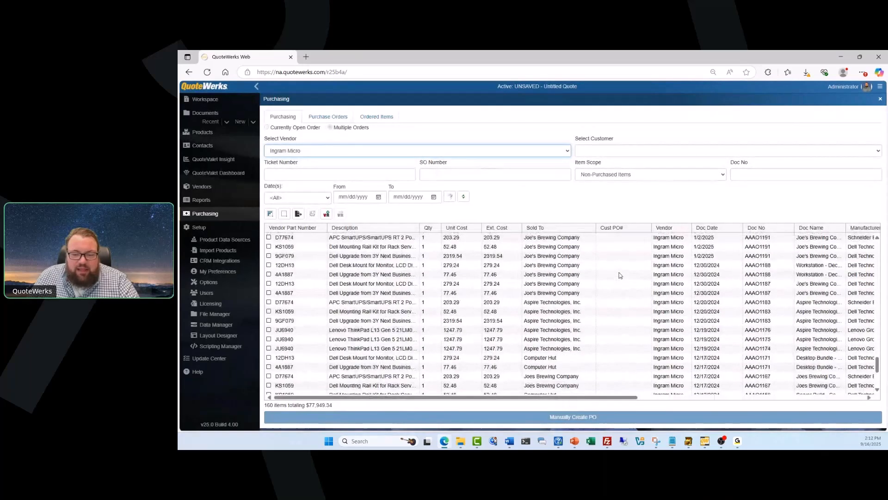
{"action": "scroll", "coordinate": [625, 280], "scroll_direction": "up", "scroll_amount": 20}
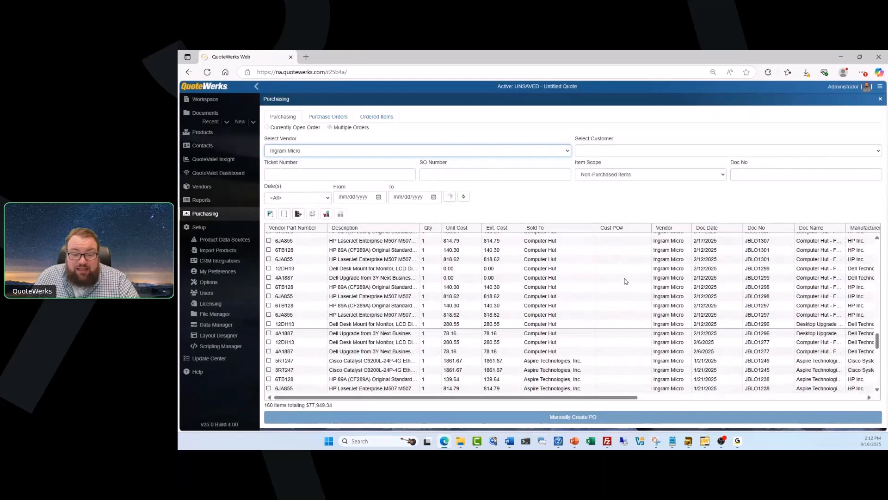
{"action": "scroll", "coordinate": [625, 281], "scroll_direction": "up", "scroll_amount": 5}
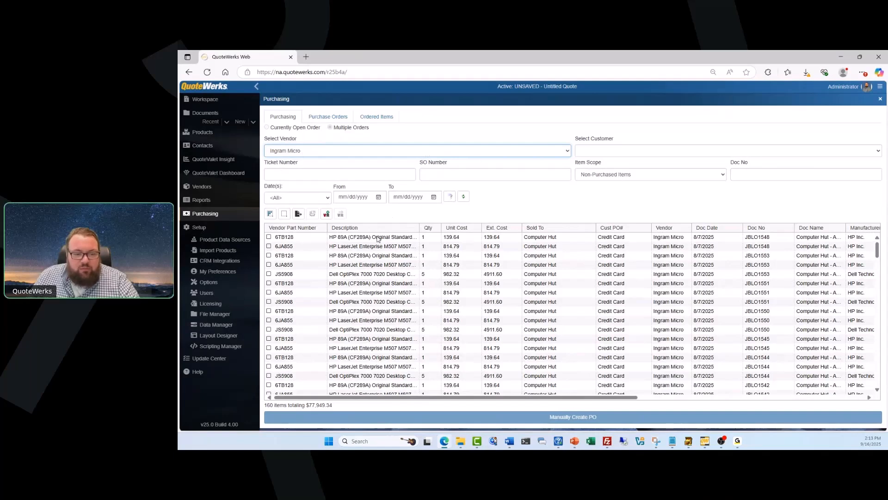
Check the two 6TB128 toner rows and the 6JA855 printer row for ordering.
{"action": "left_click", "coordinate": [269, 237]}
{"action": "left_click", "coordinate": [269, 247]}
{"action": "left_click", "coordinate": [270, 255]}
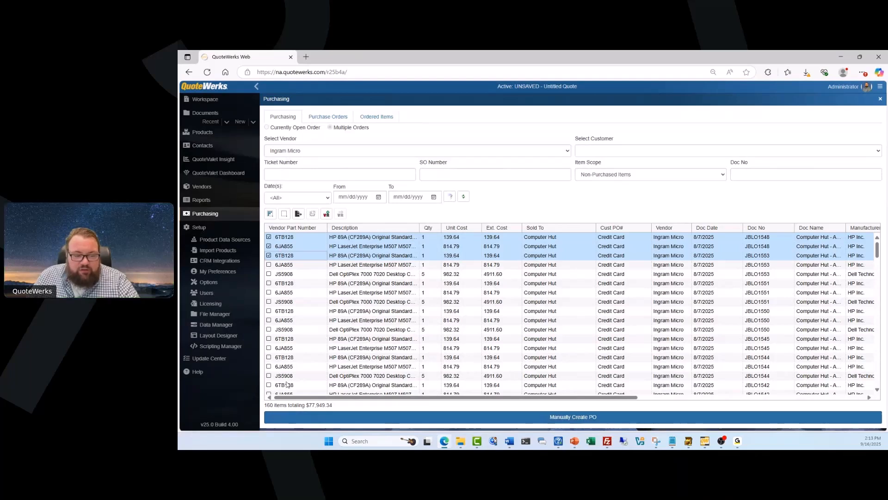
Choose Manually Create PO for the three selected Ingram Micro items.
{"action": "left_click", "coordinate": [564, 417]}
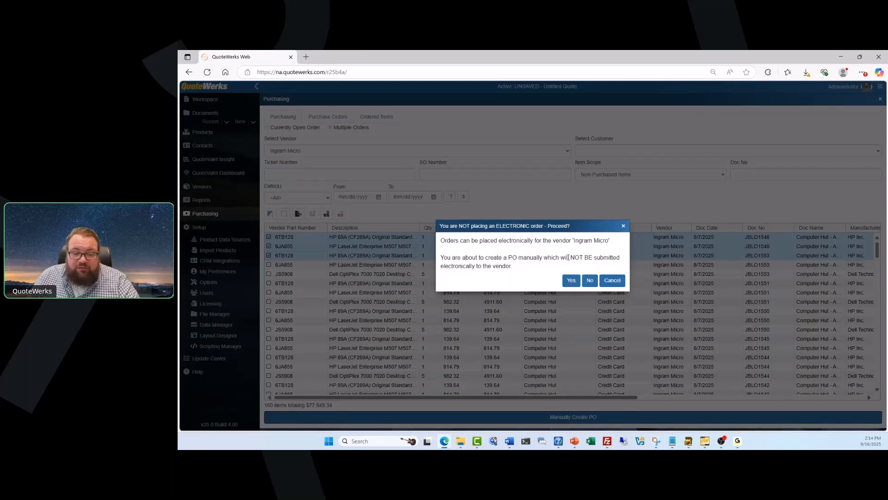
Confirm the non-electronic PO and assign it the next PO number, 25-1059.
{"action": "left_click", "coordinate": [571, 281]}
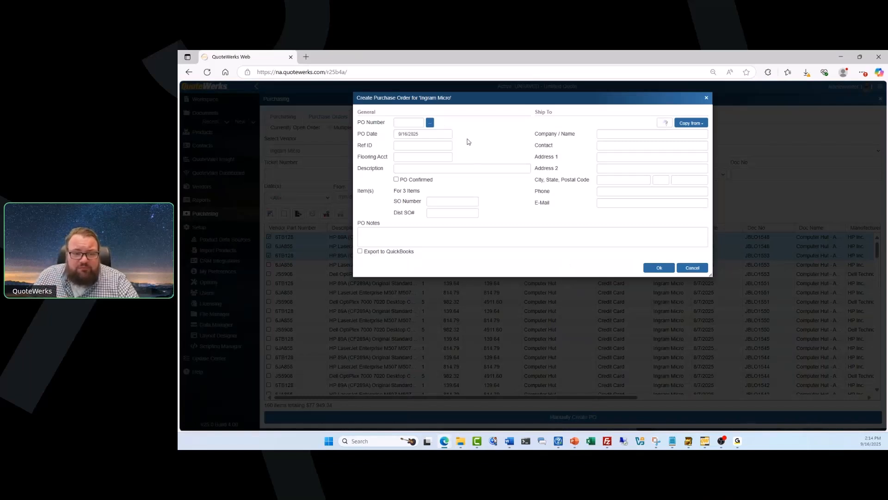
{"action": "left_click_drag", "start_coordinate": [359, 123], "coordinate": [386, 123]}
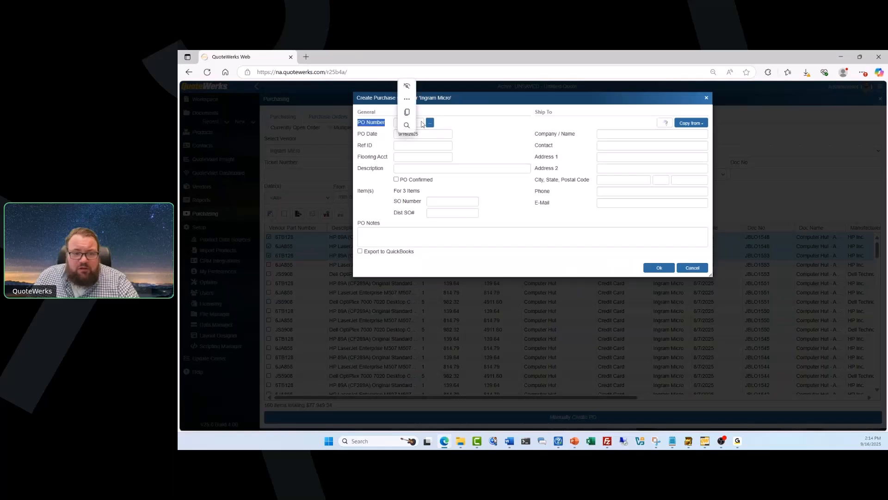
{"action": "left_click", "coordinate": [421, 124]}
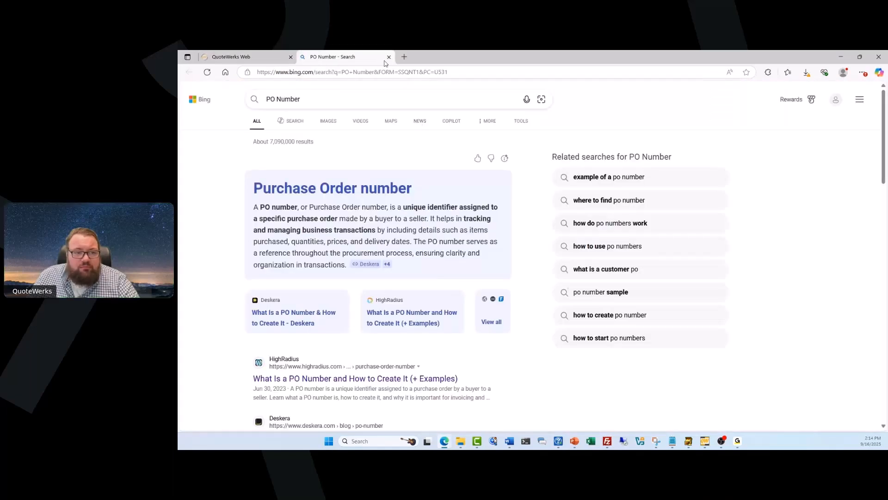
{"action": "left_click", "coordinate": [389, 57]}
{"action": "left_click", "coordinate": [398, 125]}
{"action": "left_click", "coordinate": [403, 122]}
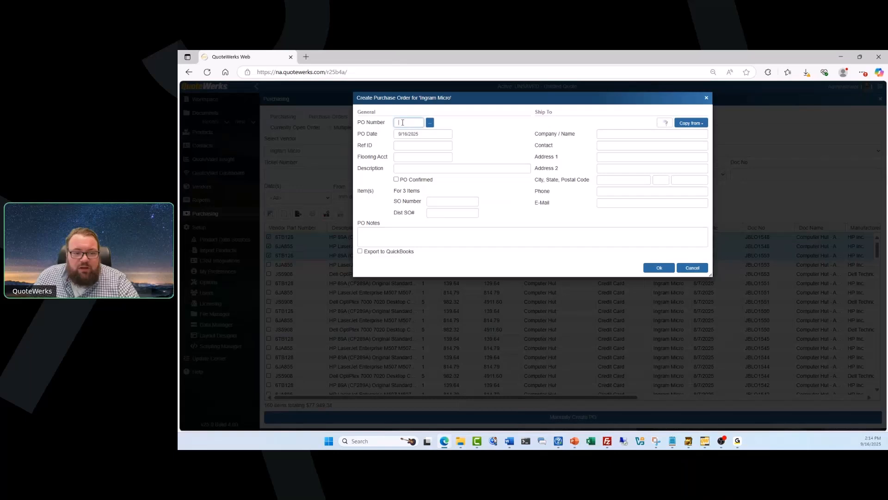
{"action": "left_click", "coordinate": [430, 122]}
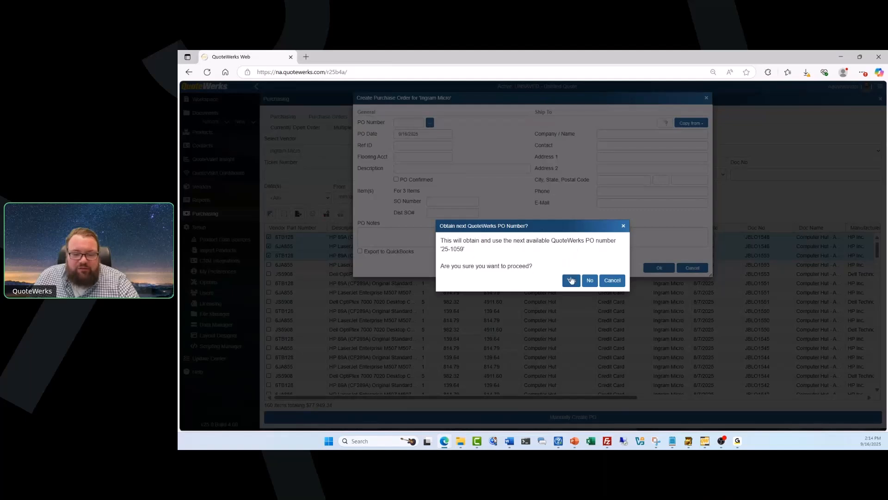
{"action": "left_click", "coordinate": [571, 280]}
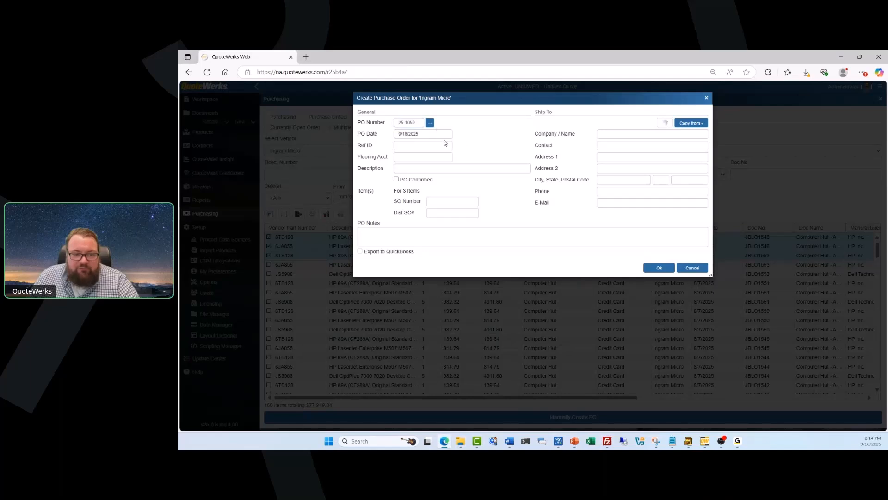
{"action": "left_click", "coordinate": [415, 134]}
{"action": "left_click_drag", "start_coordinate": [419, 133], "coordinate": [393, 134]}
{"action": "left_click", "coordinate": [462, 144]}
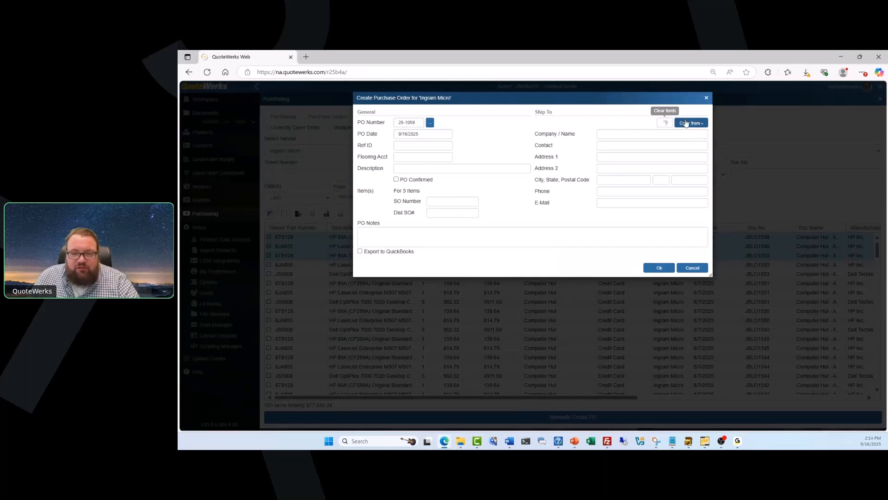
Check the Ship To address choices, then turn on Export to QuickBooks for PO 25-1059.
{"action": "left_click", "coordinate": [695, 125]}
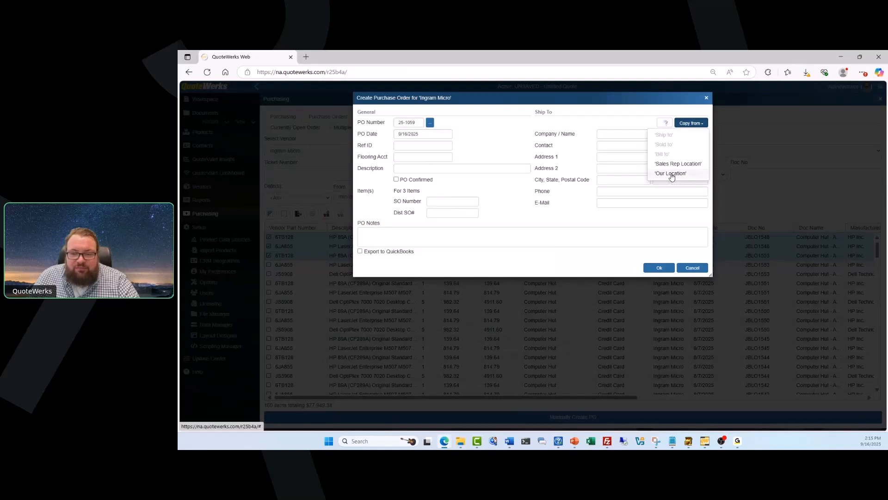
{"action": "left_click", "coordinate": [525, 211]}
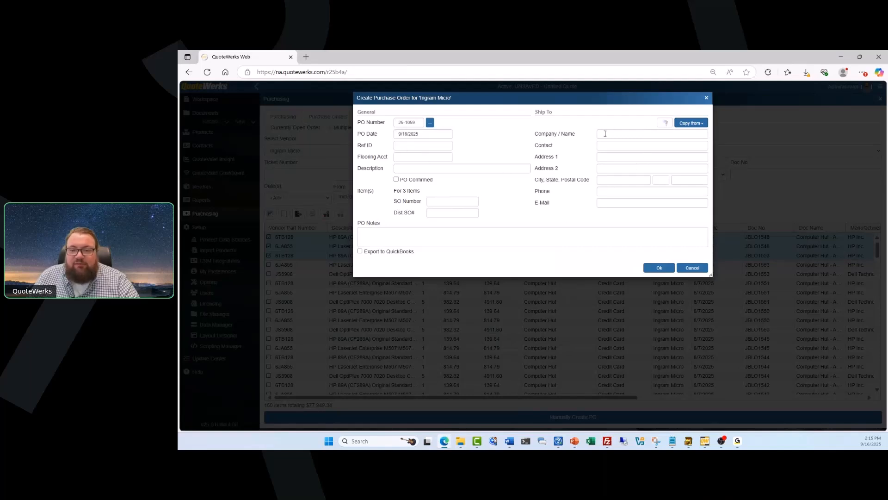
{"action": "left_click", "coordinate": [482, 235]}
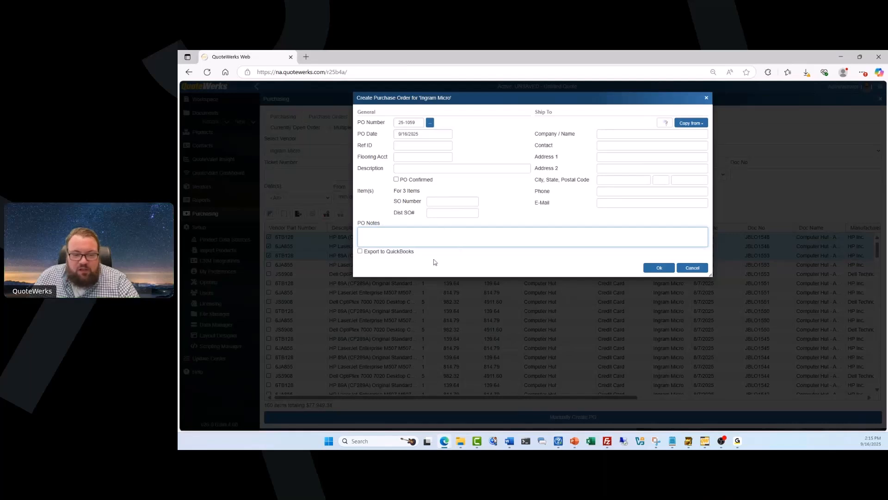
{"action": "left_click", "coordinate": [360, 251]}
{"action": "left_click_drag", "start_coordinate": [369, 252], "coordinate": [418, 252]}
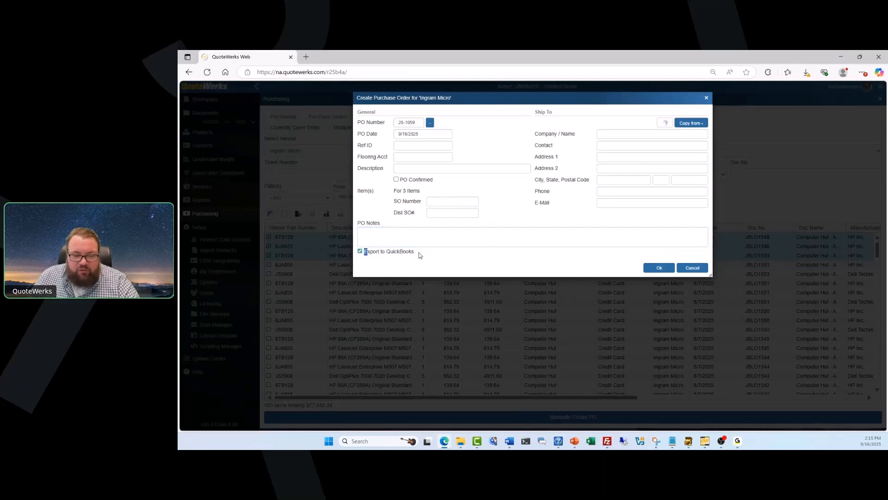
Create the PO, dismissing the AccessToken and invalid QuickBooks connection errors after one export retry.
{"action": "left_click", "coordinate": [659, 268]}
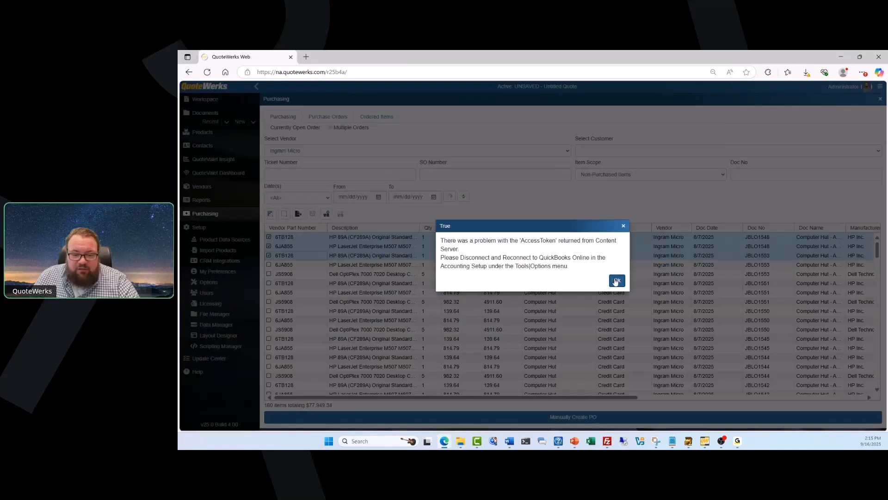
{"action": "left_click", "coordinate": [616, 281]}
{"action": "left_click", "coordinate": [616, 281]}
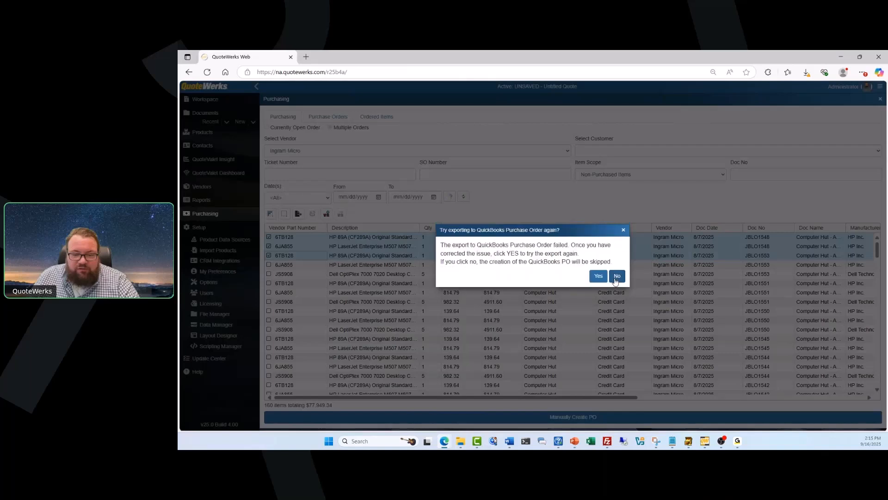
{"action": "left_click", "coordinate": [602, 279]}
{"action": "left_click", "coordinate": [615, 281]}
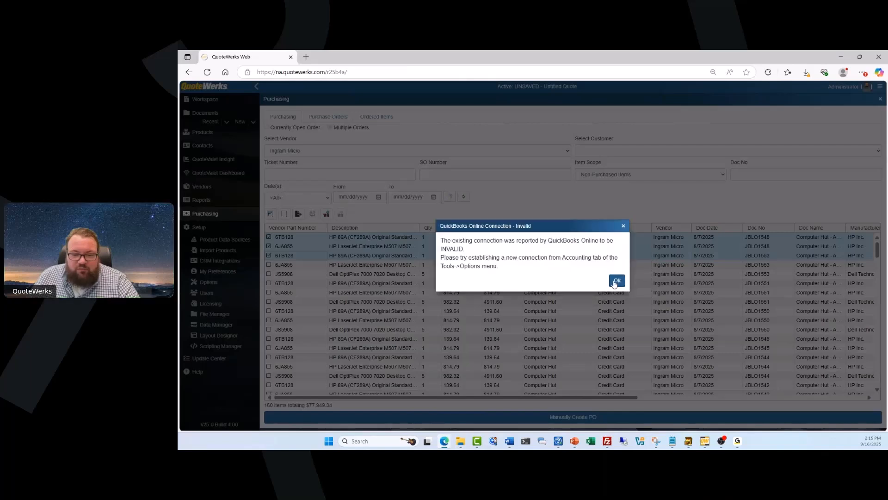
{"action": "left_click", "coordinate": [613, 280]}
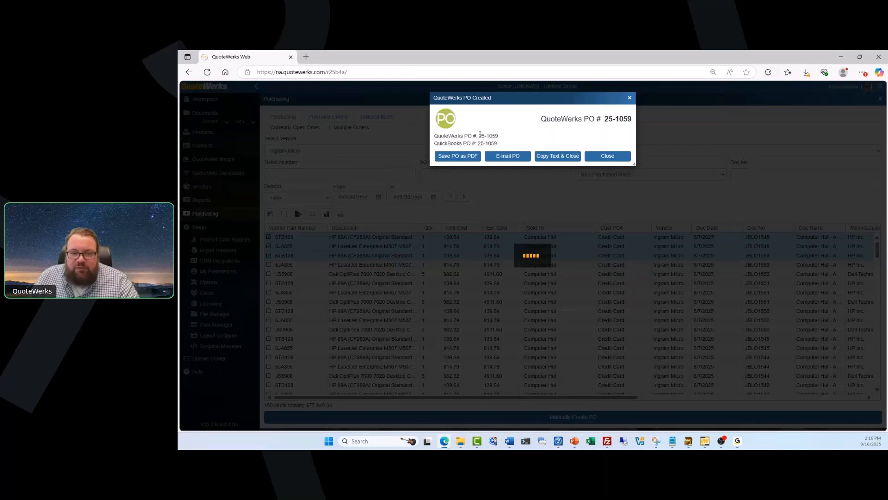
Review the QuoteWerks PO 25-1059 and QuickBooks PO numbers, then start e-mailing the PO.
{"action": "mouse_move", "coordinate": [478, 136]}
{"action": "left_mouse_down"}
{"action": "mouse_move", "coordinate": [495, 136]}
{"action": "mouse_move", "coordinate": [478, 144]}
{"action": "left_mouse_up"}
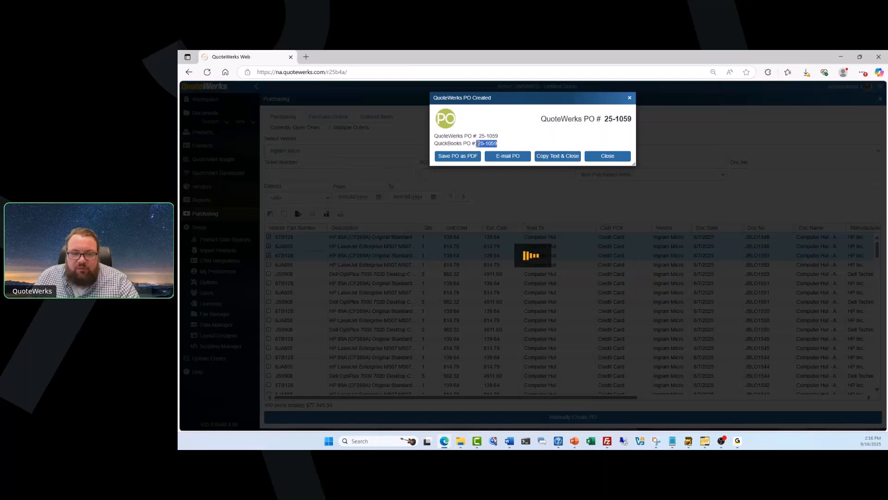
{"action": "left_click", "coordinate": [499, 137]}
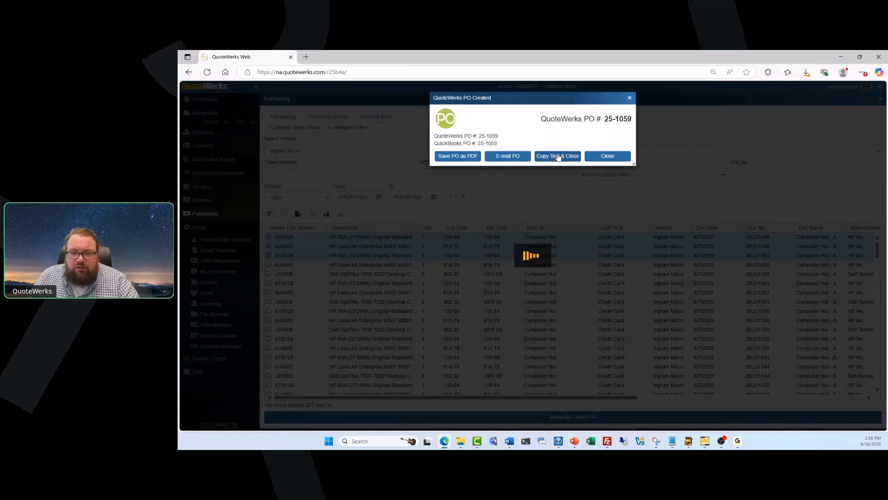
{"action": "double_click", "coordinate": [485, 142]}
{"action": "left_click_drag", "start_coordinate": [485, 142], "coordinate": [436, 136]}
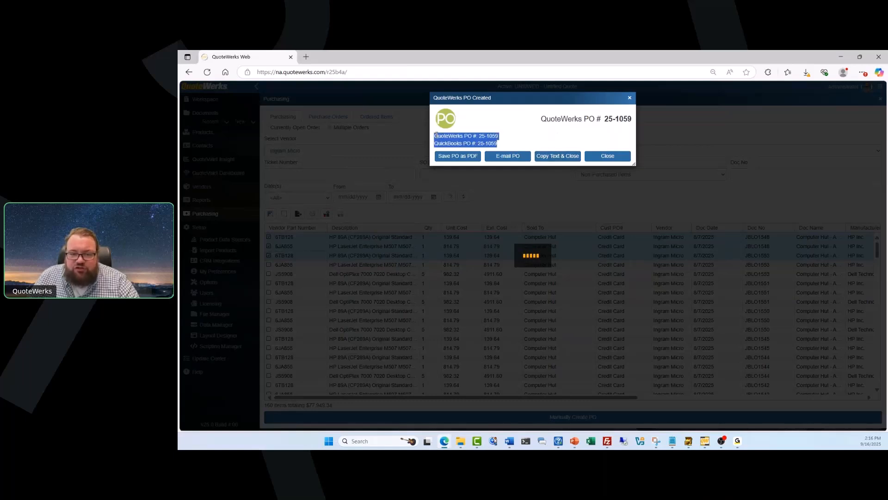
{"action": "left_click", "coordinate": [513, 142]}
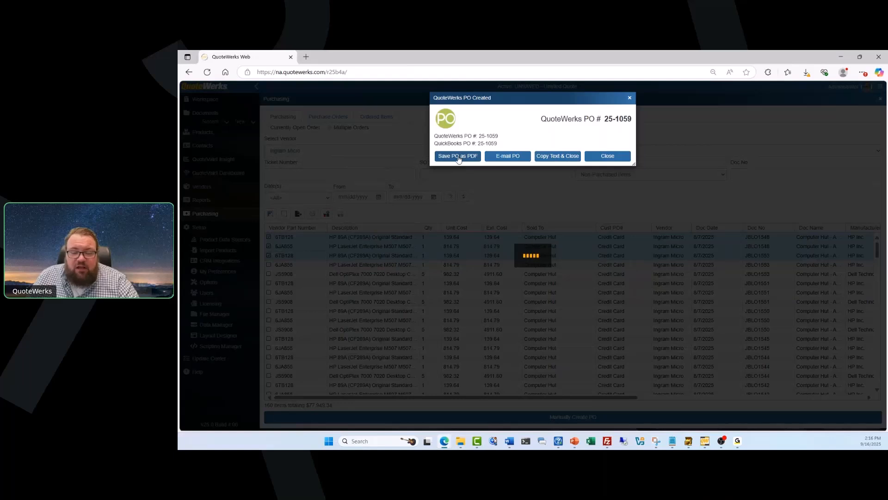
{"action": "left_click", "coordinate": [497, 158]}
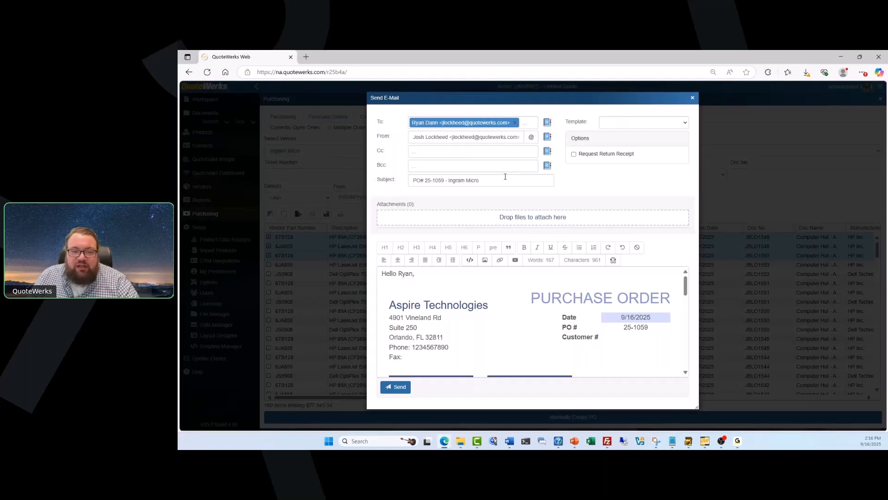
{"action": "left_click_drag", "start_coordinate": [416, 179], "coordinate": [478, 181]}
{"action": "left_click", "coordinate": [597, 196]}
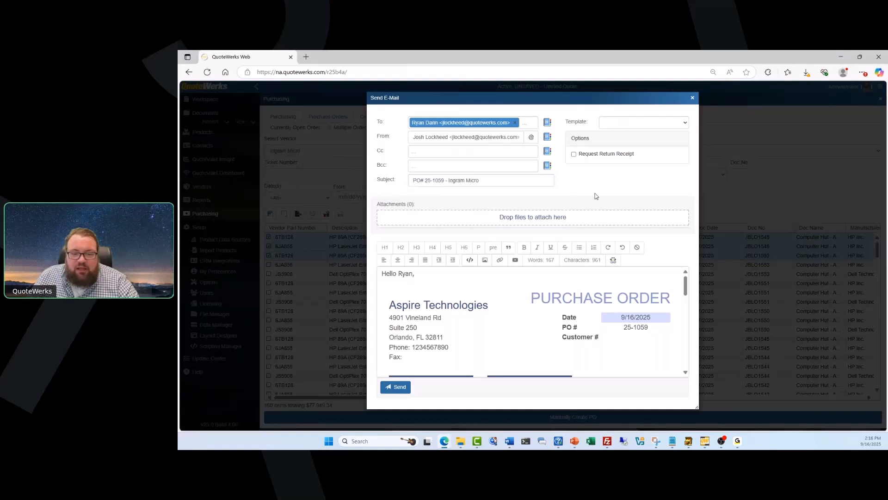
{"action": "scroll", "coordinate": [637, 279], "scroll_direction": "down", "scroll_amount": 2}
{"action": "scroll", "coordinate": [687, 318], "scroll_direction": "down", "scroll_amount": 1}
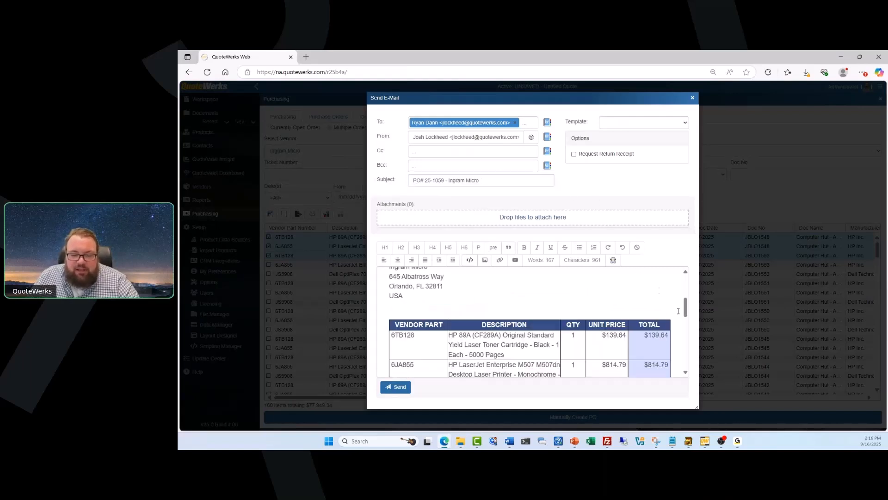
{"action": "scroll", "coordinate": [686, 323], "scroll_direction": "down", "scroll_amount": 3}
{"action": "left_click_drag", "start_coordinate": [685, 332], "coordinate": [686, 287]}
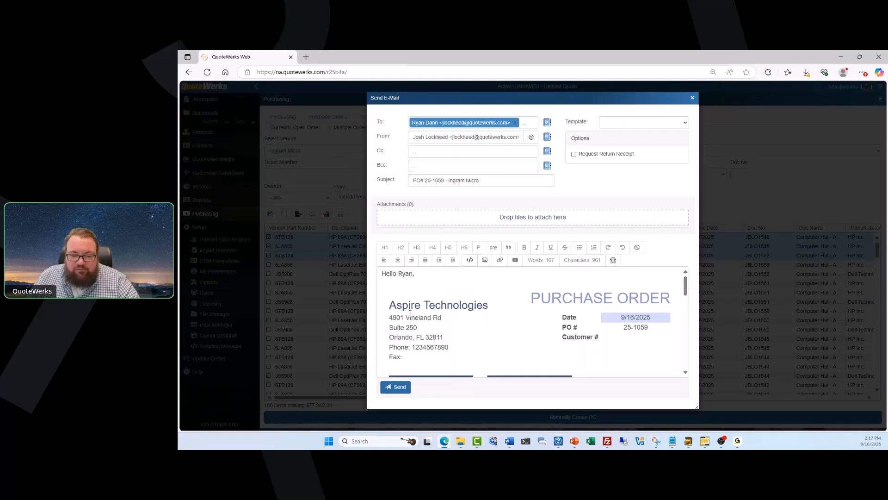
{"action": "mouse_move", "coordinate": [686, 287]}
{"action": "left_mouse_down"}
{"action": "mouse_move", "coordinate": [686, 302]}
{"action": "mouse_move", "coordinate": [686, 291]}
{"action": "left_mouse_up"}
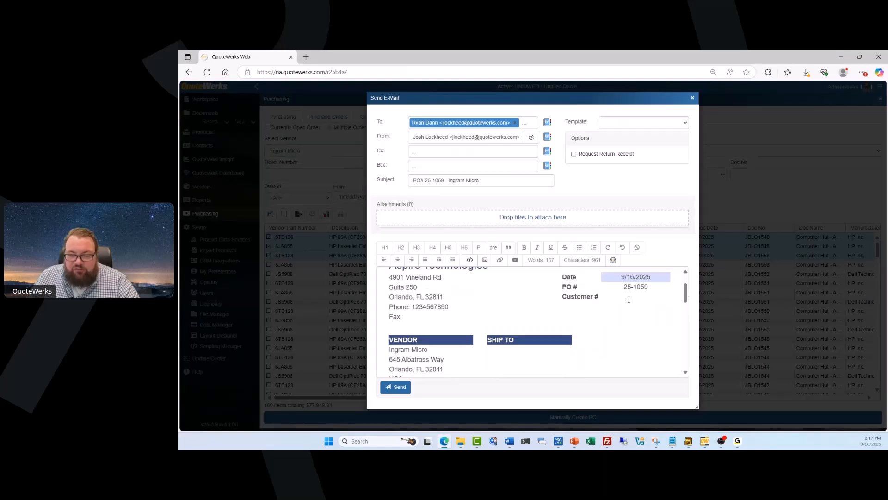
{"action": "scroll", "coordinate": [419, 291], "scroll_direction": "down", "scroll_amount": 3}
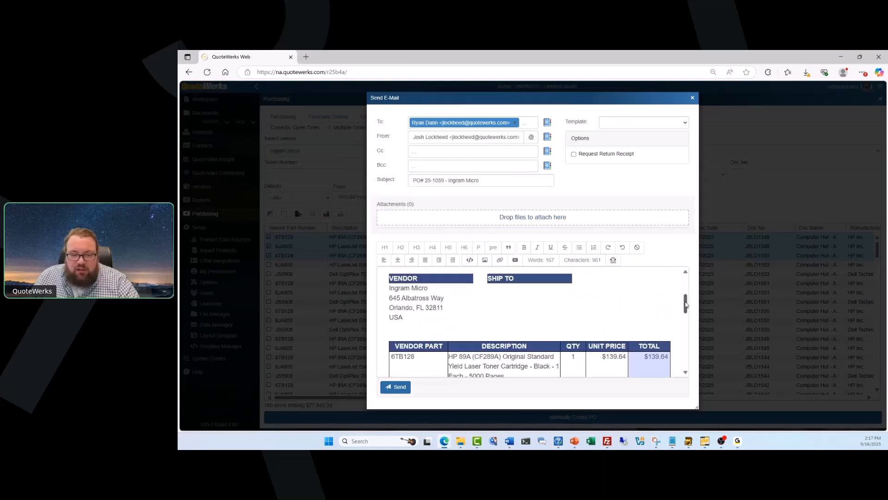
{"action": "scroll", "coordinate": [538, 316], "scroll_direction": "up", "scroll_amount": 1}
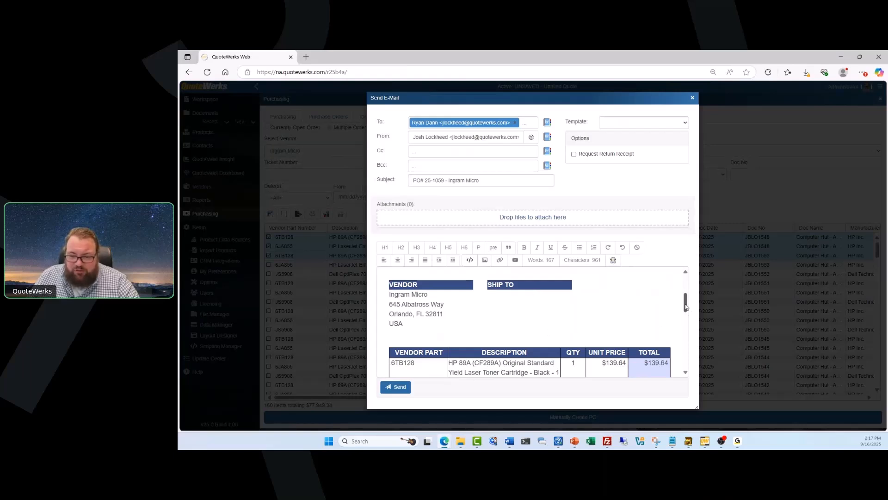
{"action": "left_click_drag", "start_coordinate": [685, 307], "coordinate": [688, 321]}
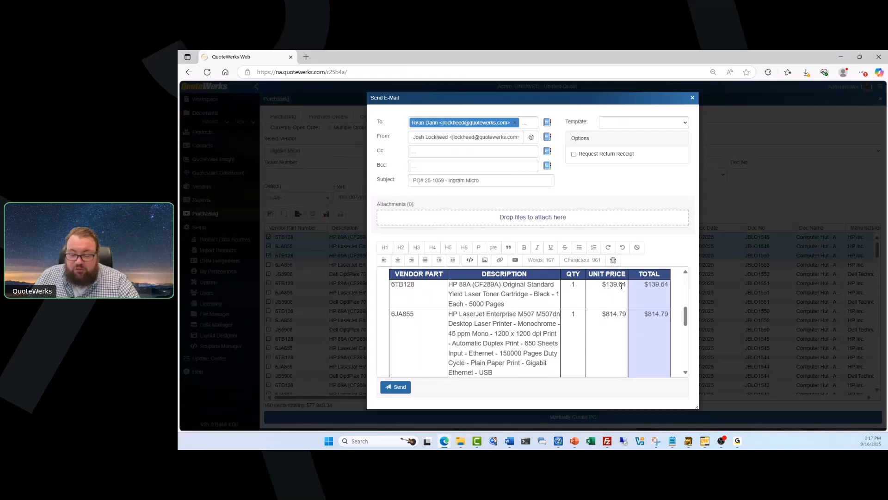
{"action": "mouse_move", "coordinate": [687, 319]}
{"action": "left_mouse_down"}
{"action": "mouse_move", "coordinate": [685, 361]}
{"action": "mouse_move", "coordinate": [685, 290]}
{"action": "mouse_move", "coordinate": [685, 304]}
{"action": "left_mouse_up"}
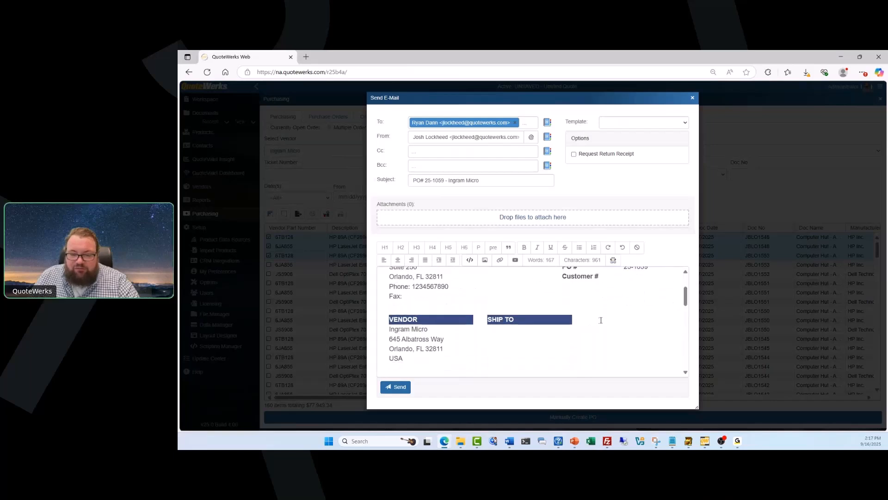
{"action": "scroll", "coordinate": [601, 320], "scroll_direction": "down", "scroll_amount": 4}
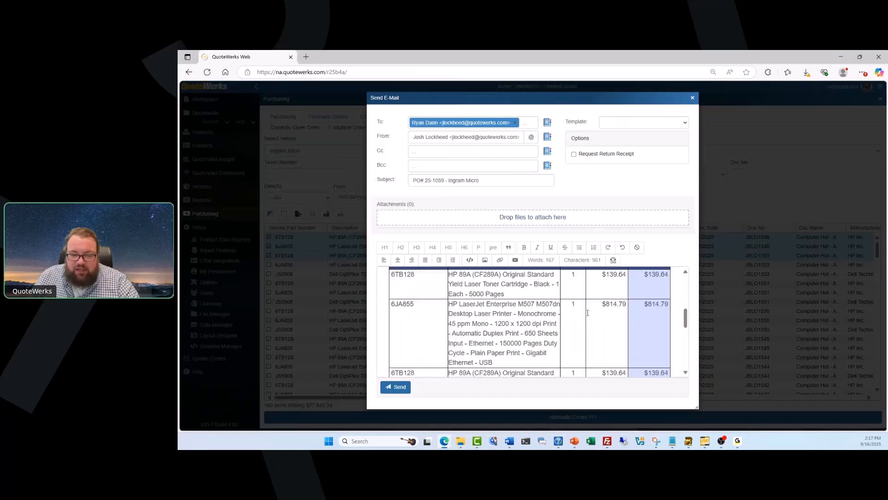
{"action": "scroll", "coordinate": [587, 313], "scroll_direction": "up", "scroll_amount": 1}
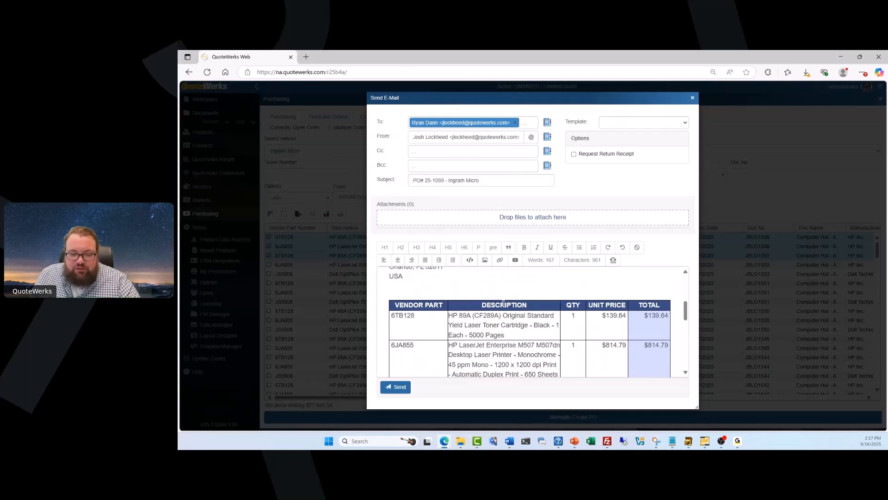
{"action": "scroll", "coordinate": [392, 280], "scroll_direction": "up", "scroll_amount": 3}
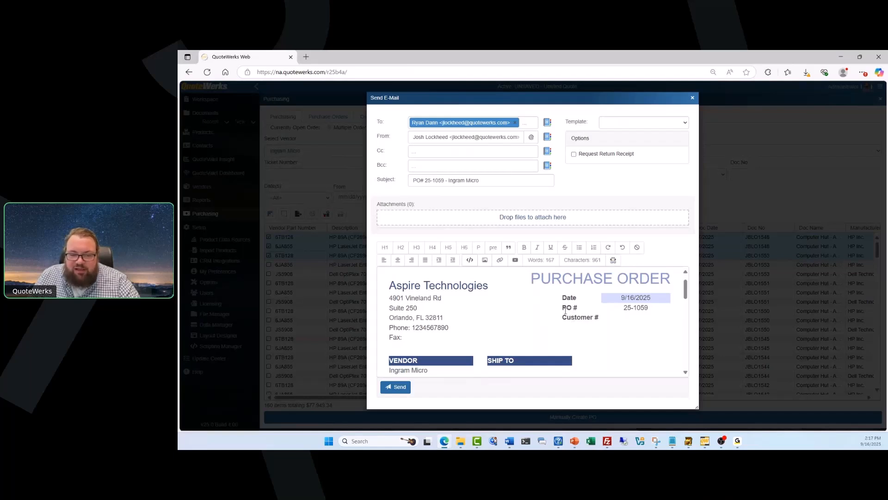
{"action": "scroll", "coordinate": [513, 300], "scroll_direction": "down", "scroll_amount": 10}
{"action": "scroll", "coordinate": [513, 300], "scroll_direction": "up", "scroll_amount": 12}
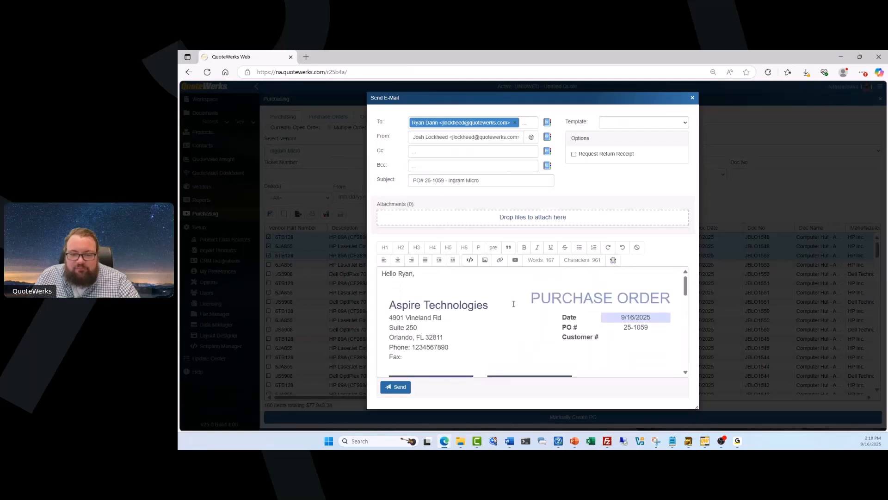
Close the unsent PO e-mail and the PO 25-1059 Created confirmation.
{"action": "left_click", "coordinate": [692, 98]}
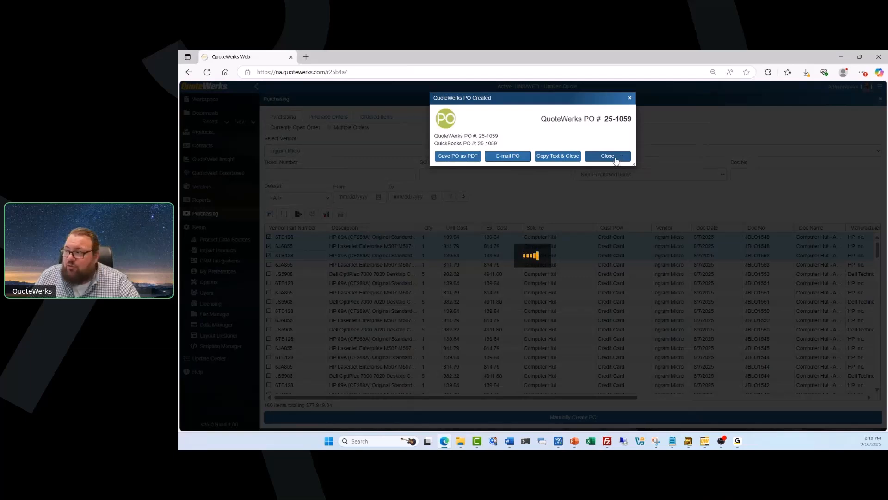
{"action": "left_click", "coordinate": [607, 156]}
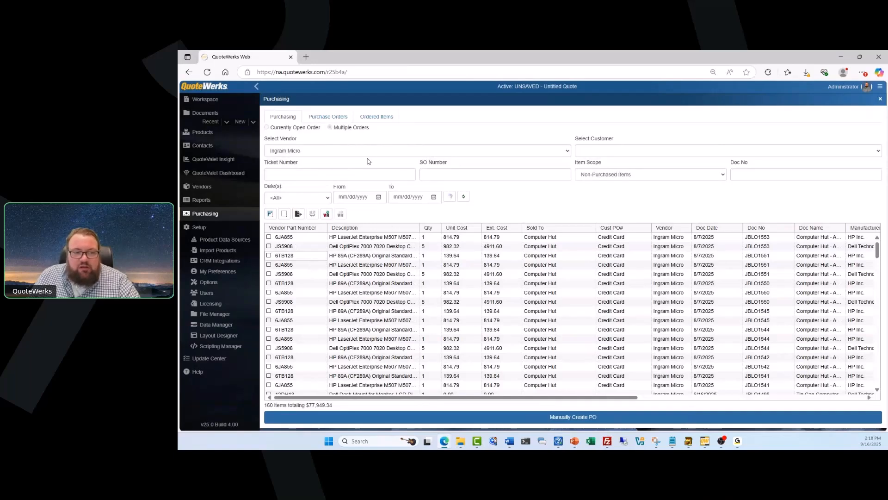
Switch to the Purchase Orders list of 54 POs, with Ingram Micro's 25-1059 on top.
{"action": "left_click", "coordinate": [338, 117]}
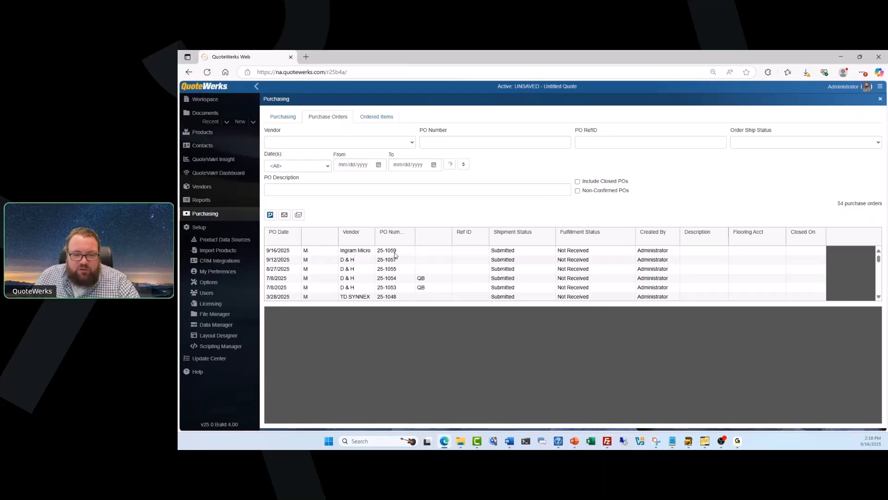
{"action": "mouse_move", "coordinate": [878, 258]}
{"action": "left_mouse_down"}
{"action": "mouse_move", "coordinate": [877, 283]}
{"action": "mouse_move", "coordinate": [878, 258]}
{"action": "left_mouse_up"}
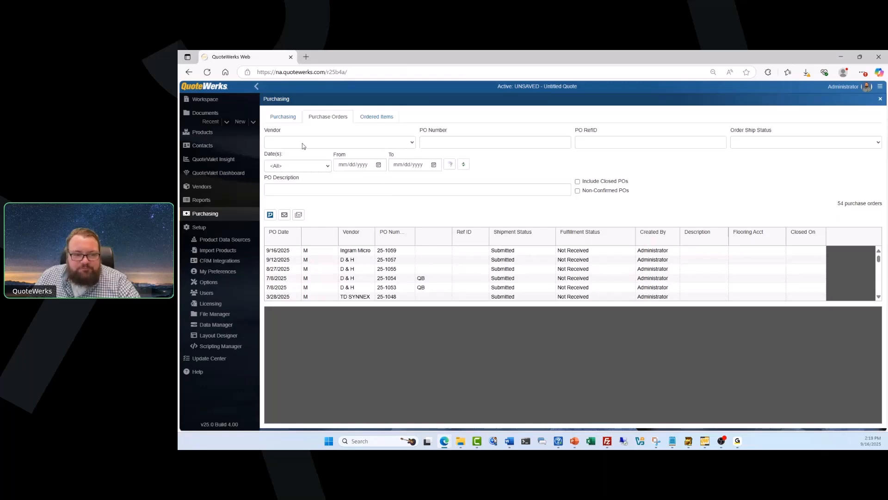
Filter the Vendor to Ingram Micro, leaving the Order Ship Status filter unchanged.
{"action": "left_click", "coordinate": [412, 143]}
{"action": "left_click", "coordinate": [370, 215]}
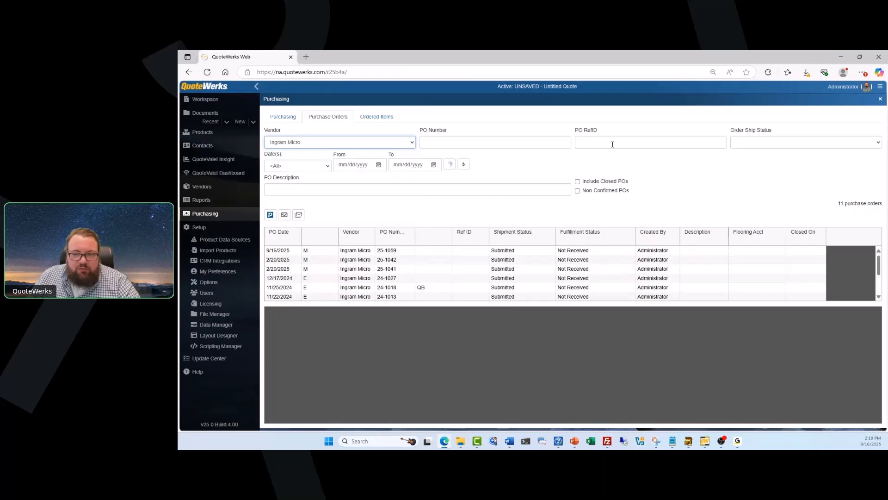
{"action": "left_click", "coordinate": [772, 144]}
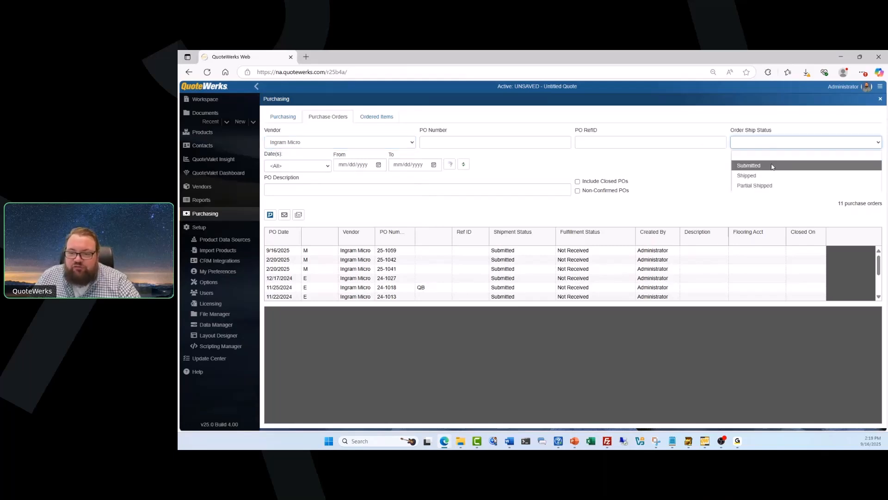
{"action": "left_click", "coordinate": [694, 185]}
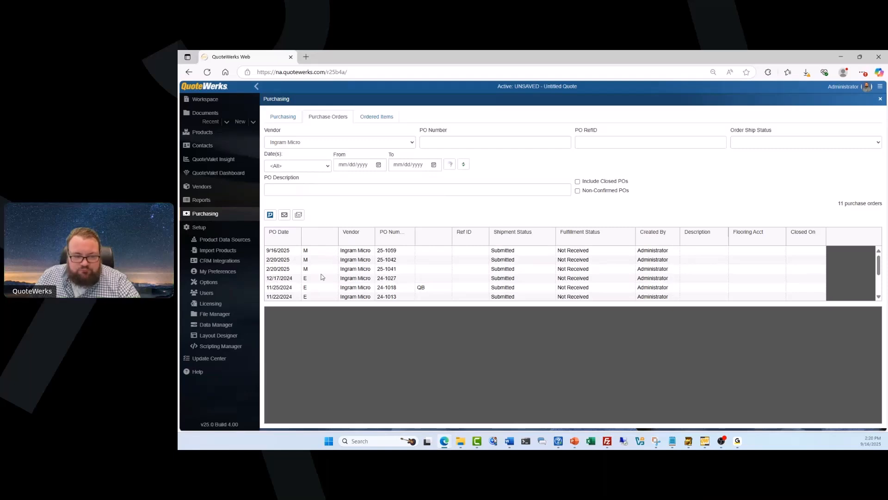
Show PO 25-1059's lines and scroll to the HP 89A toner and LaserJet M507 items.
{"action": "left_click", "coordinate": [324, 251]}
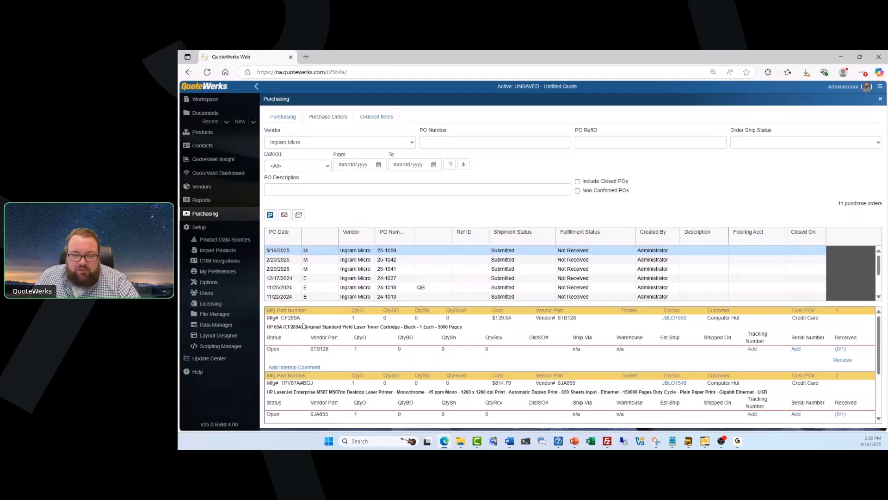
{"action": "scroll", "coordinate": [368, 341], "scroll_direction": "down", "scroll_amount": 2}
{"action": "scroll", "coordinate": [368, 341], "scroll_direction": "down", "scroll_amount": 1}
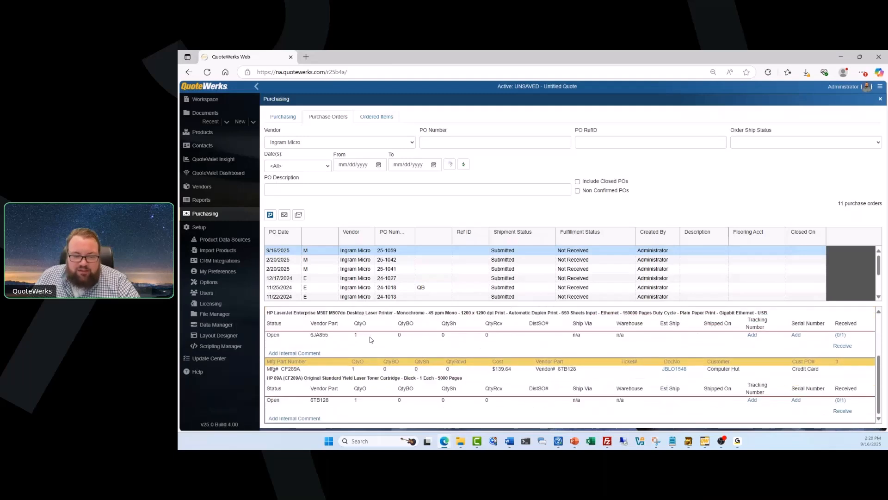
{"action": "scroll", "coordinate": [370, 340], "scroll_direction": "down", "scroll_amount": 2}
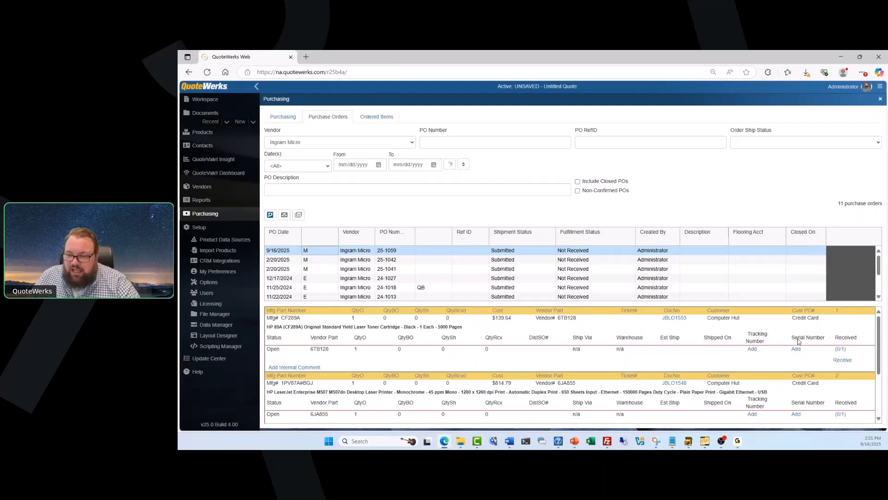
Receive the HP 89A toner line with a serial number, location 'office', asset tag and MAC address.
{"action": "left_click", "coordinate": [842, 360]}
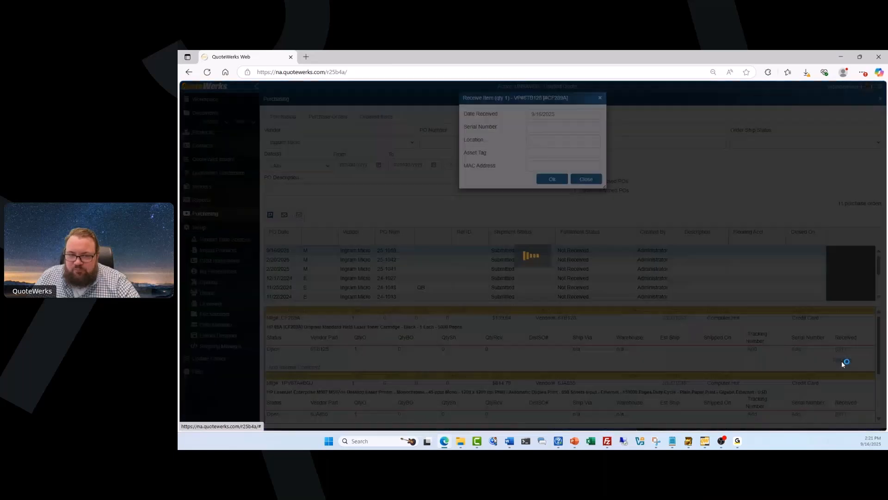
{"action": "left_click", "coordinate": [561, 126]}
{"action": "type", "text": "sdfkslfkjsdgf"}
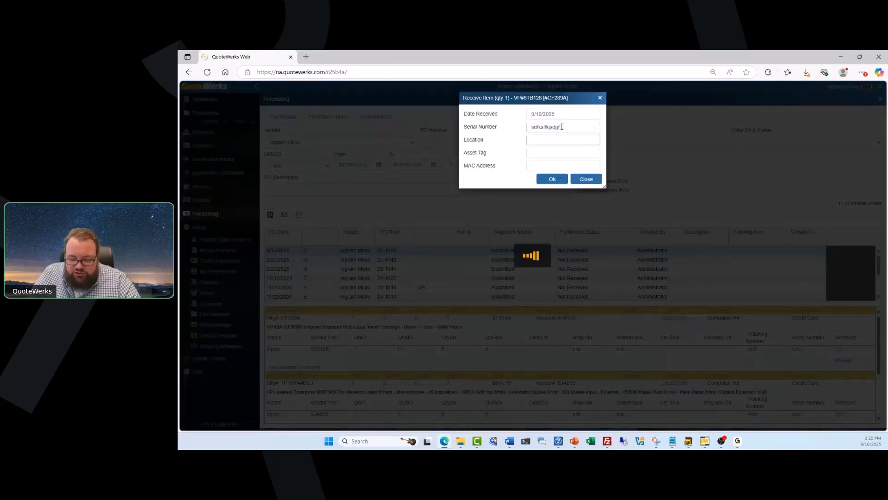
{"action": "key", "text": "Tab"}
{"action": "type", "text": "office"}
{"action": "key", "text": "Tab"}
{"action": "type", "text": "kjlsakdj"}
{"action": "key", "text": "Tab"}
{"action": "type", "text": "kjalskfjaf"}
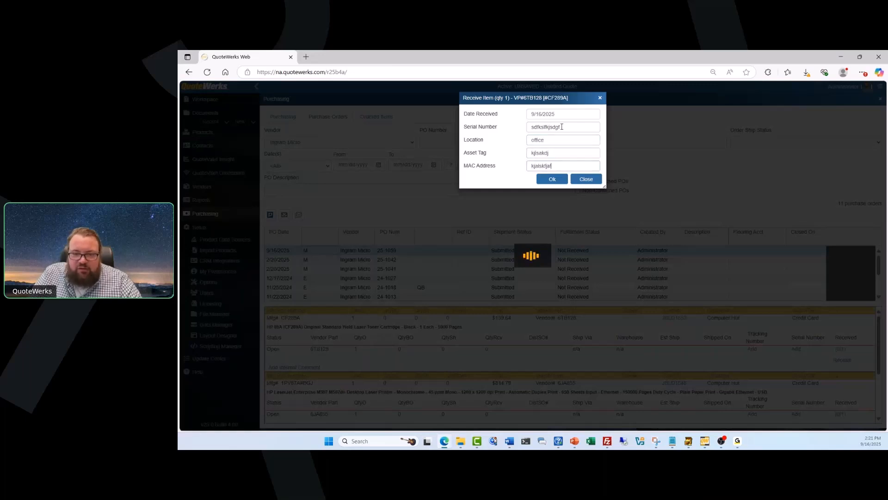
{"action": "left_click", "coordinate": [558, 183]}
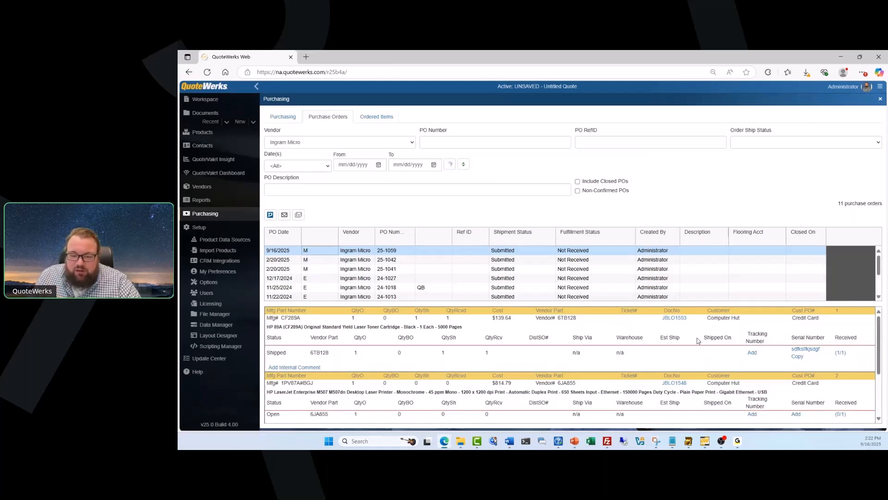
Add the comment 'Backordered until 9/25' to the toner line, then view the line context menu.
{"action": "left_click", "coordinate": [296, 367]}
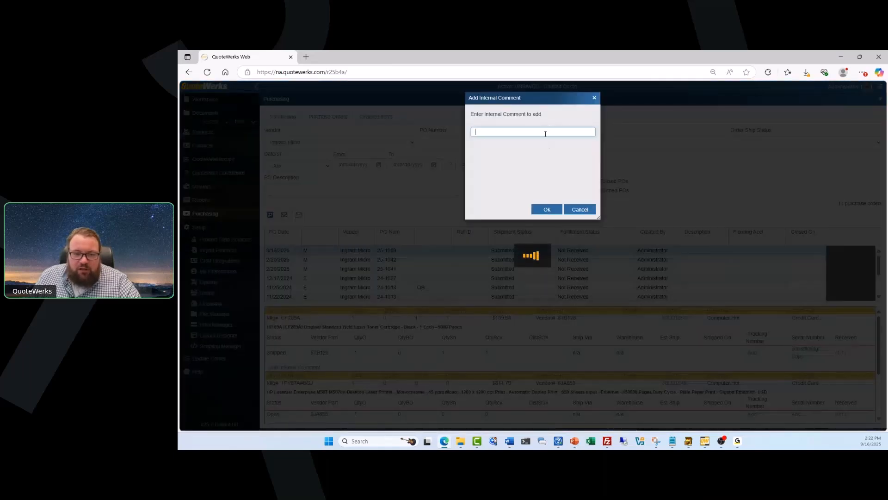
{"action": "type", "text": "Backordered until"}
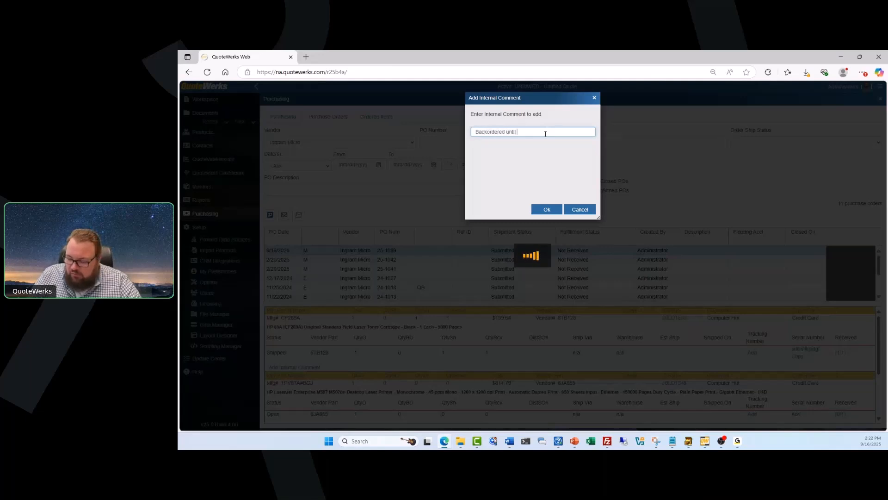
{"action": "type", "text": " 9/25"}
{"action": "key", "text": "Return"}
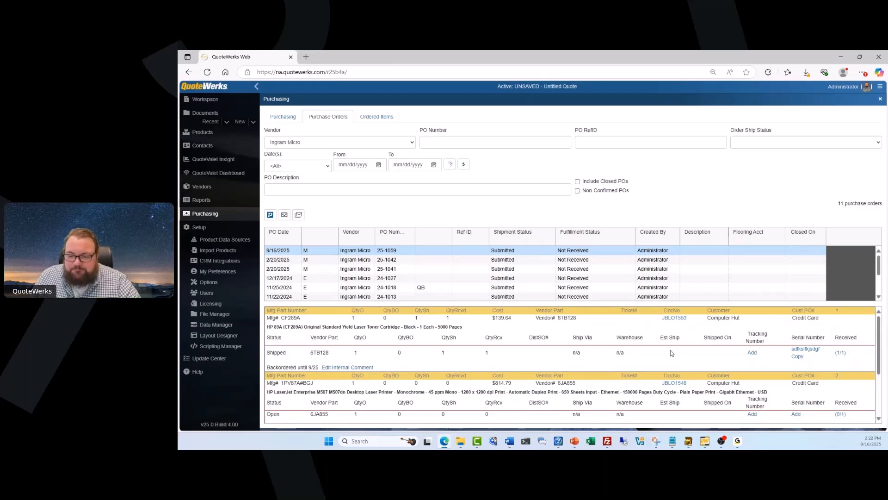
{"action": "right_click", "coordinate": [574, 335]}
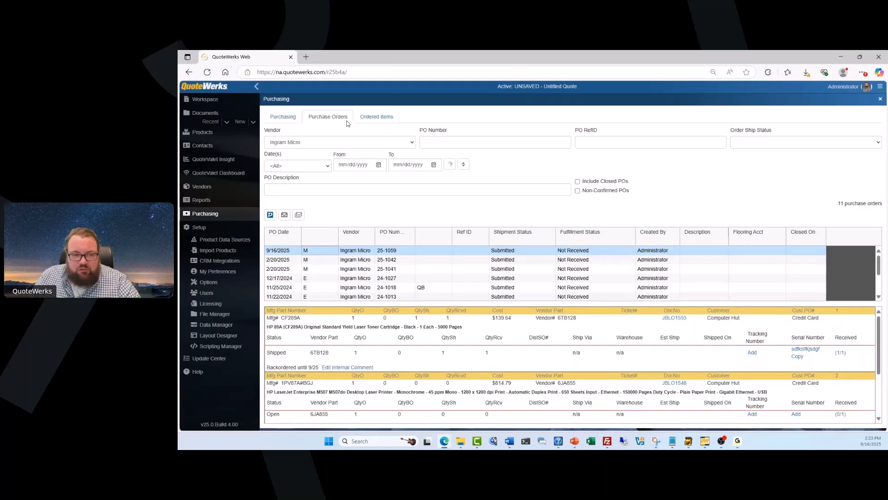
{"action": "left_click", "coordinate": [365, 116]}
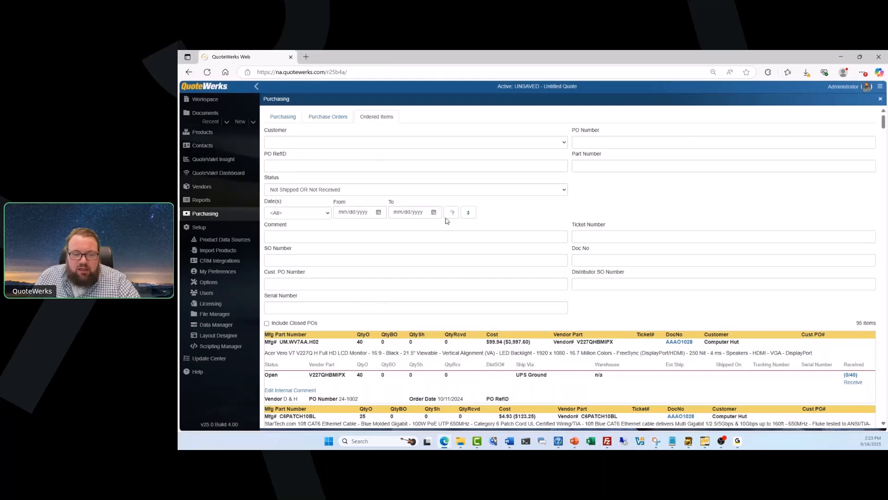
{"action": "scroll", "coordinate": [422, 254], "scroll_direction": "down", "scroll_amount": 3}
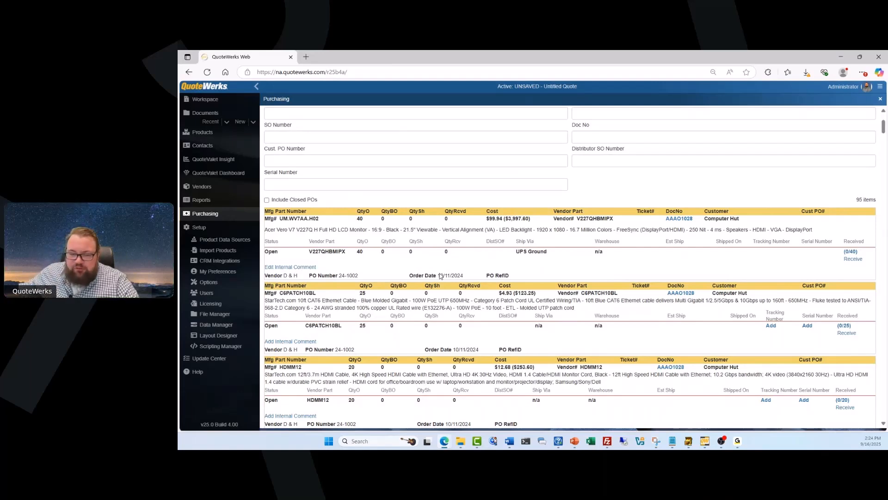
{"action": "scroll", "coordinate": [440, 276], "scroll_direction": "up", "scroll_amount": 3}
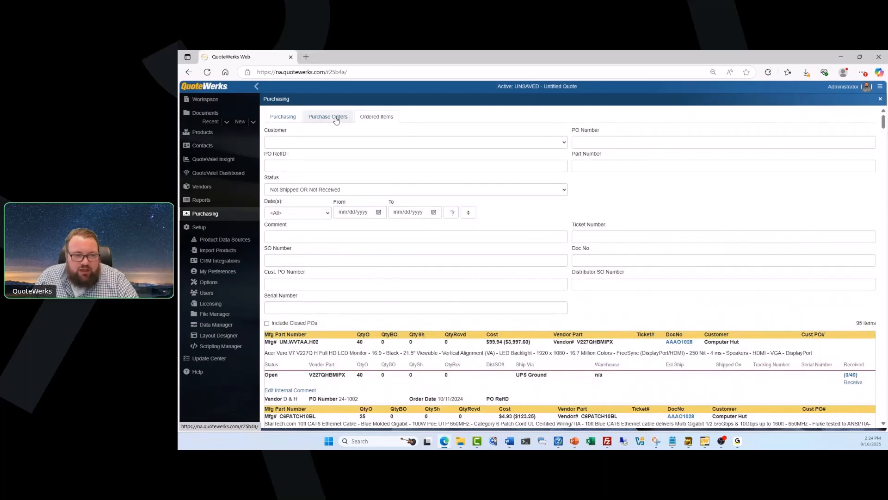
Return to the Purchasing tab listing Ingram Micro's 160 non-purchased items, totaling $77,949.34.
{"action": "left_click", "coordinate": [283, 116]}
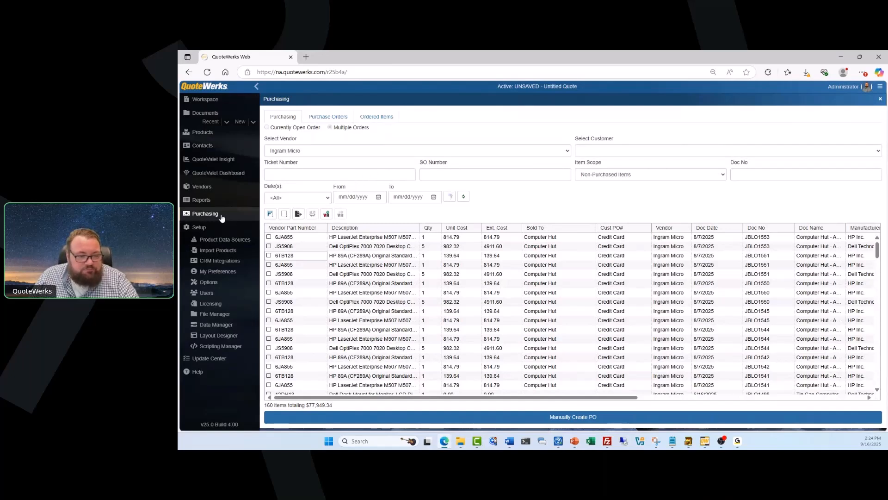
Return to the untitled seven-line Dell quote and open its Vendor RFQ dialog.
{"action": "left_click", "coordinate": [231, 99]}
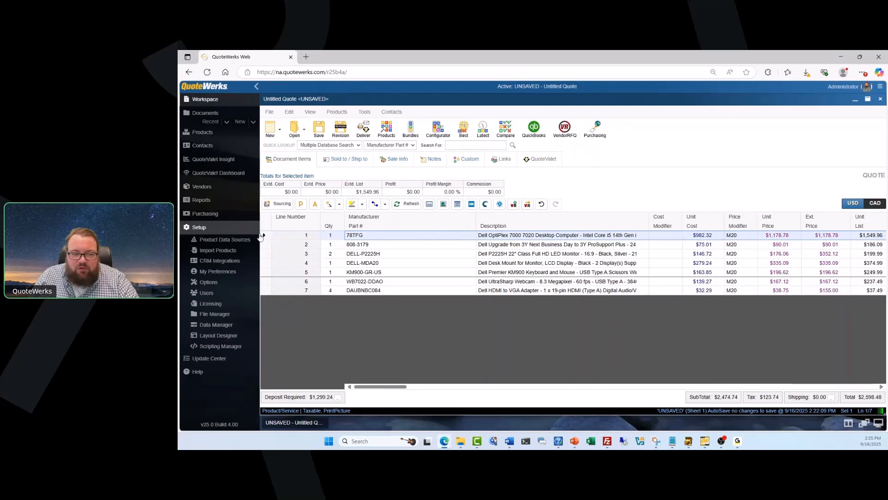
{"action": "left_click", "coordinate": [514, 205]}
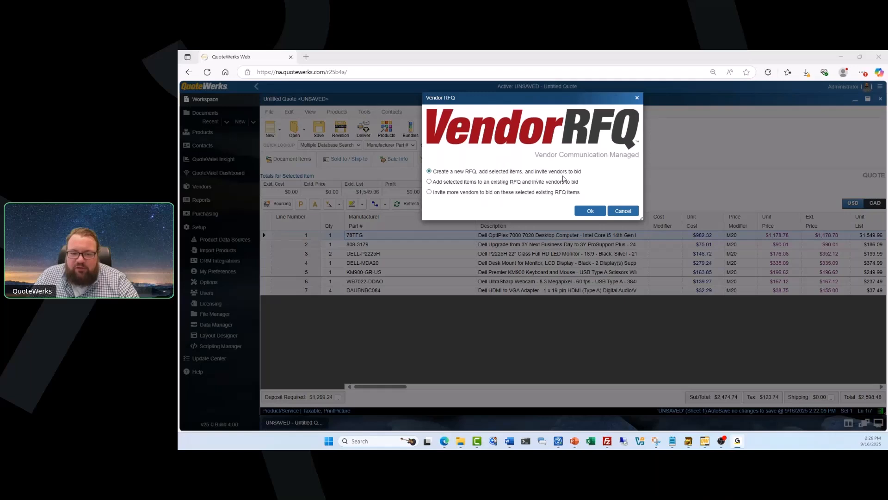
Create a new RFQ limited to vendors D & H, Ingram Micro and TD SYNNEX.
{"action": "left_click", "coordinate": [586, 210]}
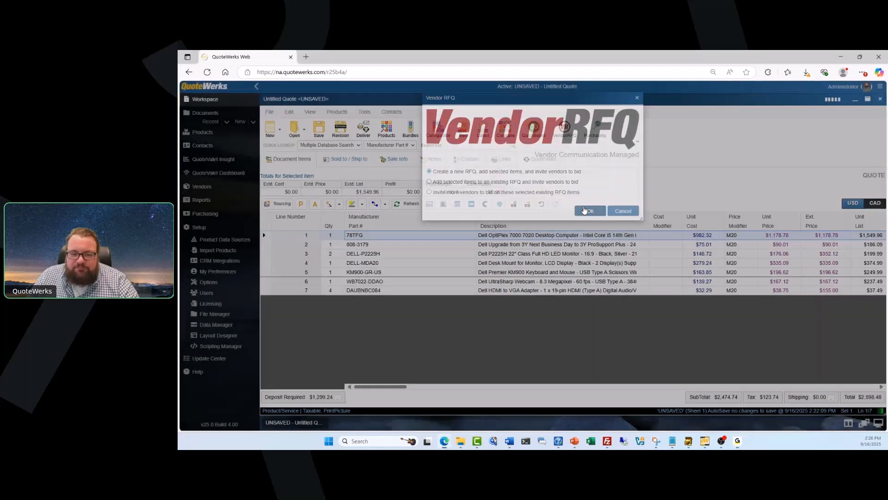
{"action": "left_click", "coordinate": [478, 151]}
{"action": "left_click", "coordinate": [478, 160]}
{"action": "left_click", "coordinate": [478, 169]}
{"action": "left_click", "coordinate": [478, 178]}
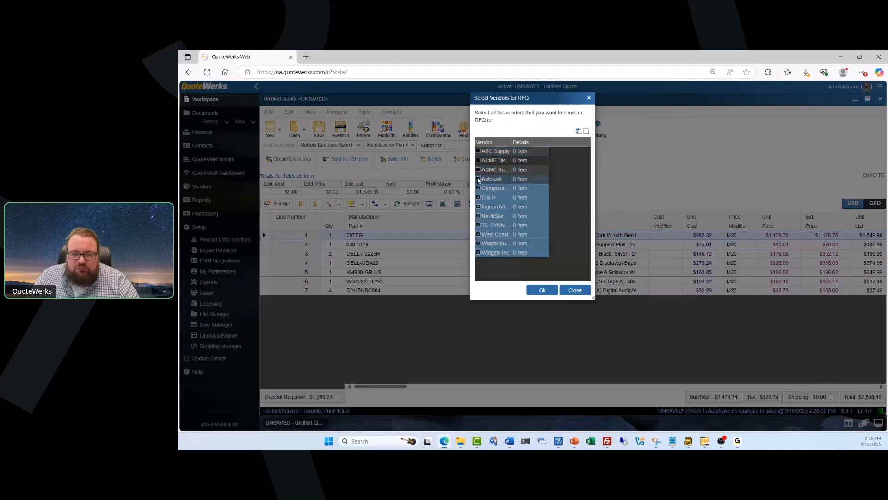
{"action": "left_click", "coordinate": [478, 188]}
{"action": "left_click", "coordinate": [478, 215]}
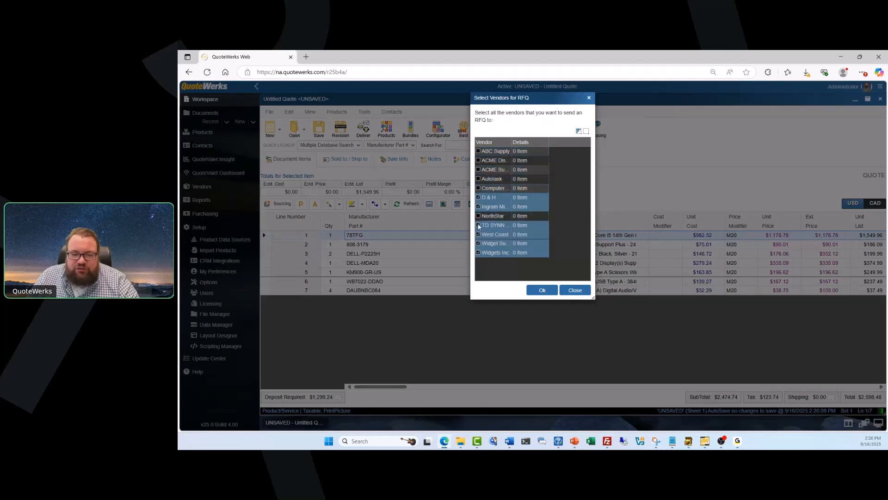
{"action": "left_click", "coordinate": [479, 234]}
{"action": "left_click", "coordinate": [479, 243]}
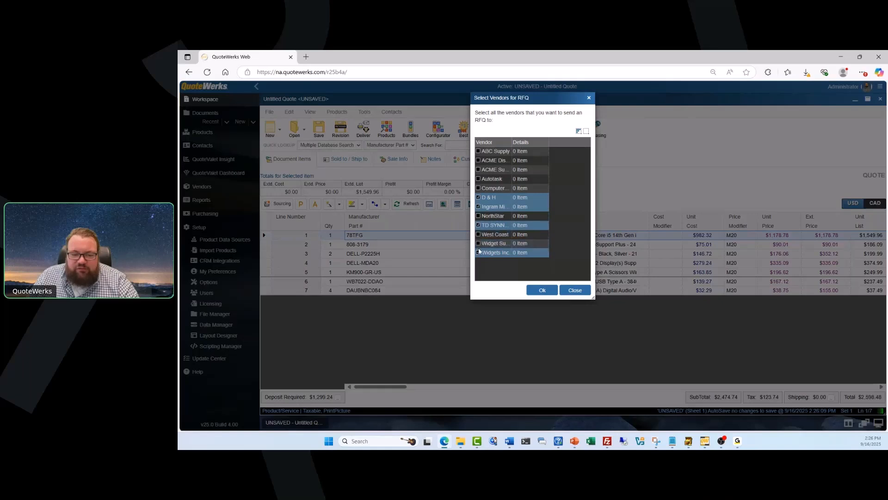
{"action": "left_click", "coordinate": [479, 252]}
{"action": "left_click", "coordinate": [542, 290]}
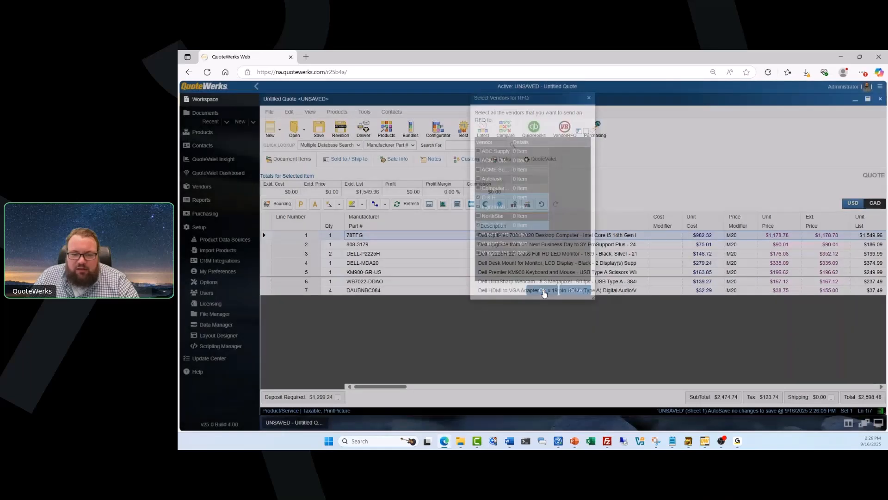
Rename the RFQ to 'New Desktop Deployment'.
{"action": "left_click_drag", "start_coordinate": [518, 139], "coordinate": [467, 139]}
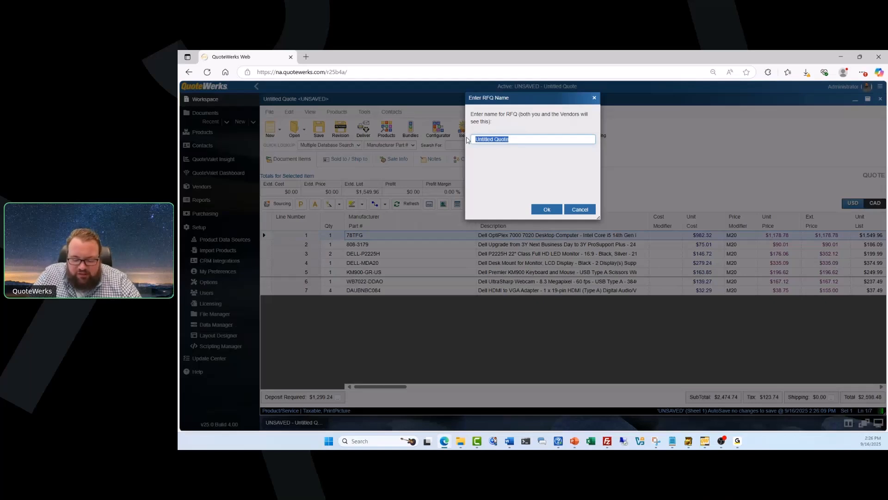
{"action": "type", "text": "New Desktop Deploymen"}
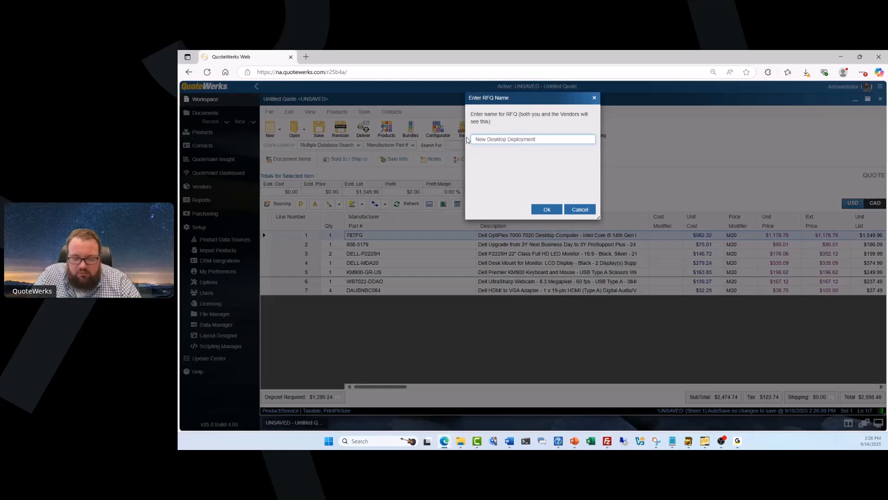
{"action": "type", "text": "t"}
{"action": "left_click", "coordinate": [547, 210]}
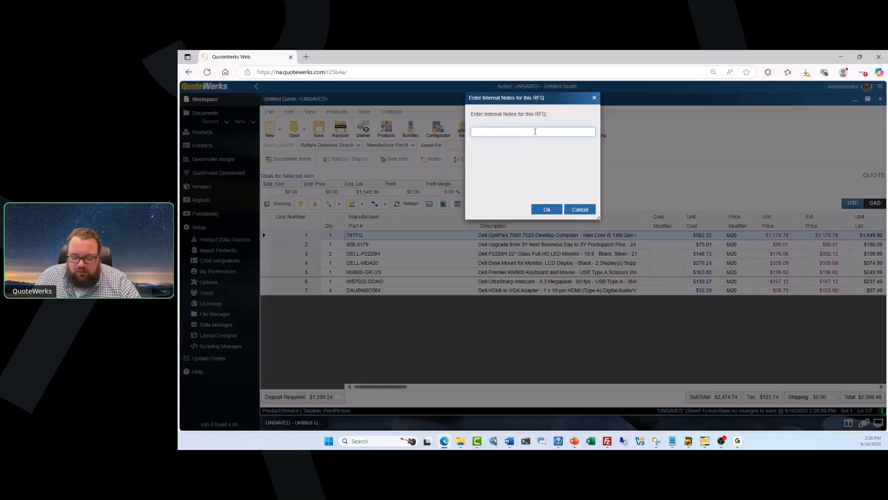
Type the internal note 'Need to ship by 9/31' and erase the wrong final digit.
{"action": "type", "text": "Need to ship by 9/31"}
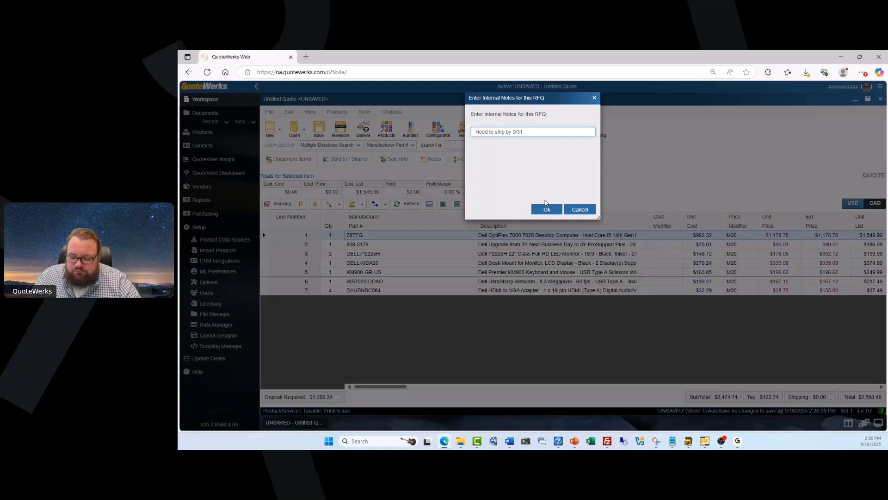
{"action": "key", "text": "BackSpace"}
Finish the note as 9/30, then send D & H 'Please provide your best pricing for the included product(s)'.
{"action": "type", "text": "0"}
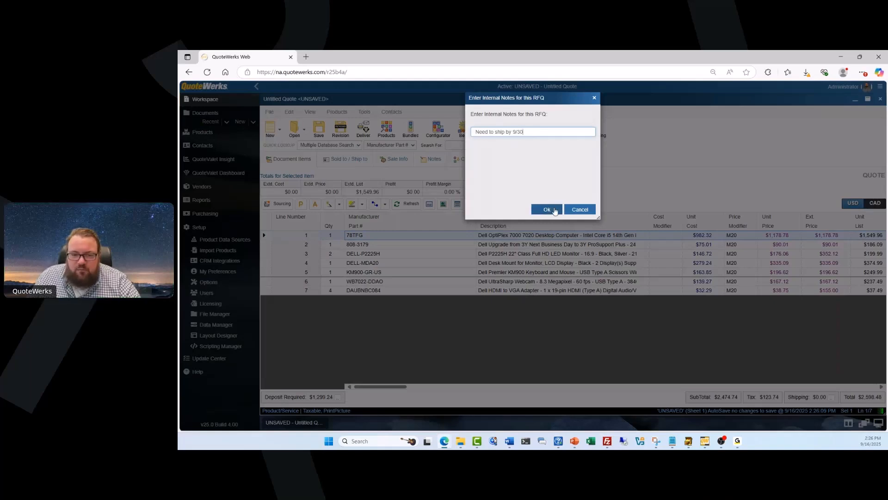
{"action": "left_click", "coordinate": [554, 210]}
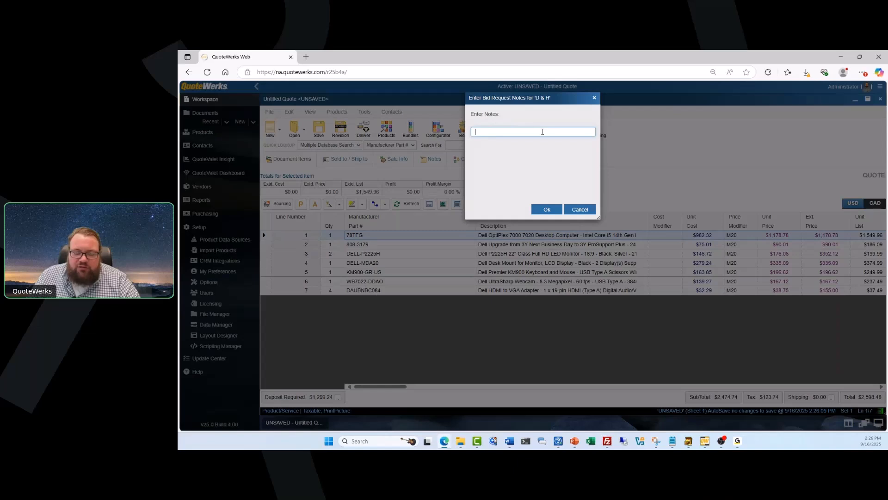
{"action": "type", "text": "Please p"}
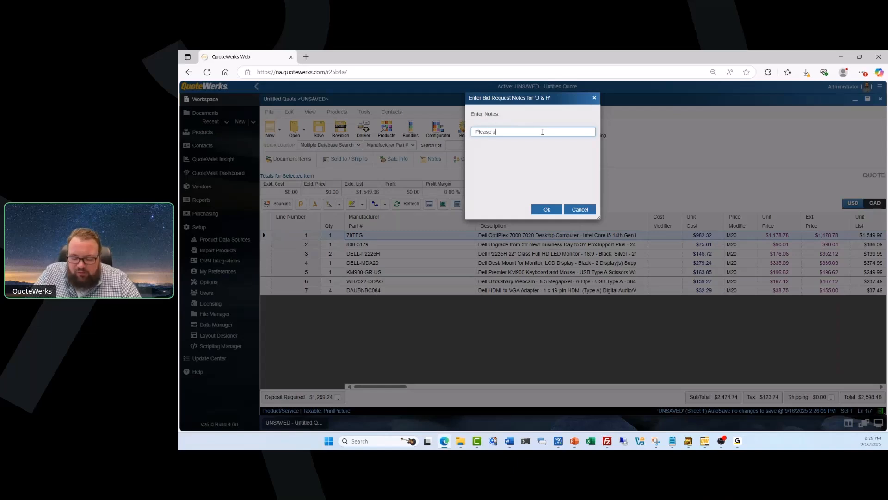
{"action": "type", "text": "rovide your best "}
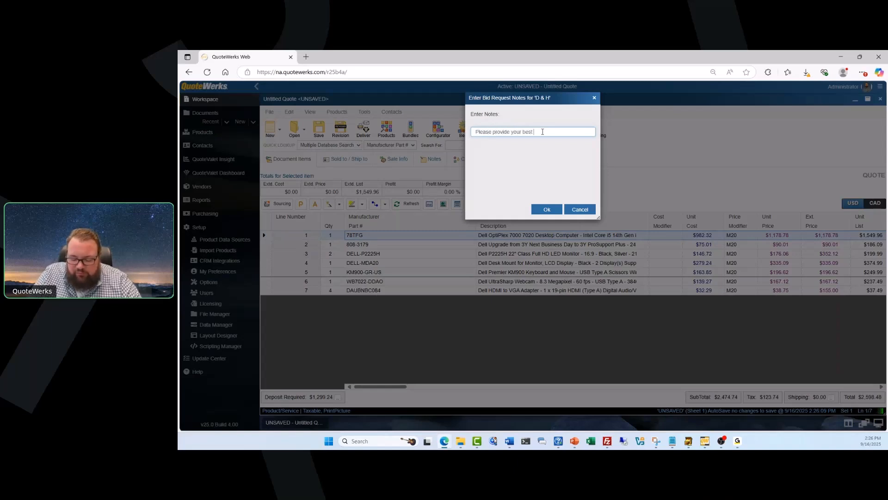
{"action": "type", "text": "pricing for the "}
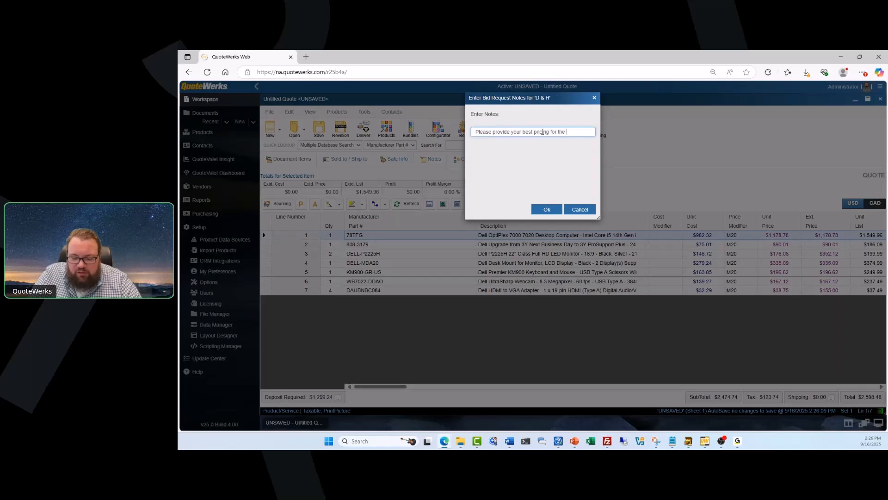
{"action": "type", "text": "inclue"}
{"action": "key", "text": "BackSpace"}
{"action": "type", "text": "ded product(s"}
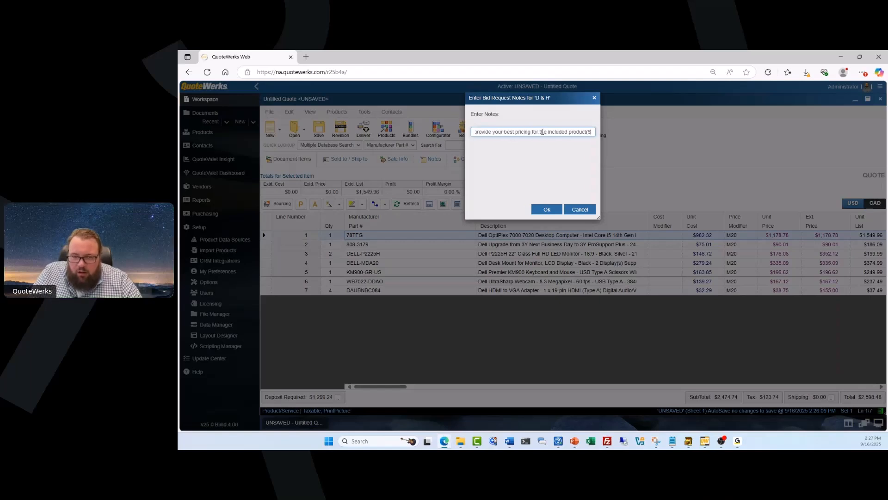
{"action": "type", "text": ")"}
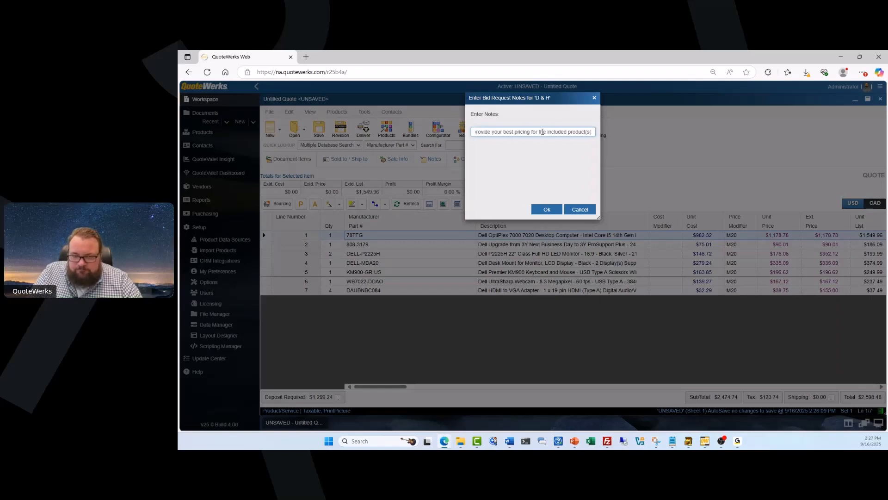
{"action": "left_click", "coordinate": [552, 211]}
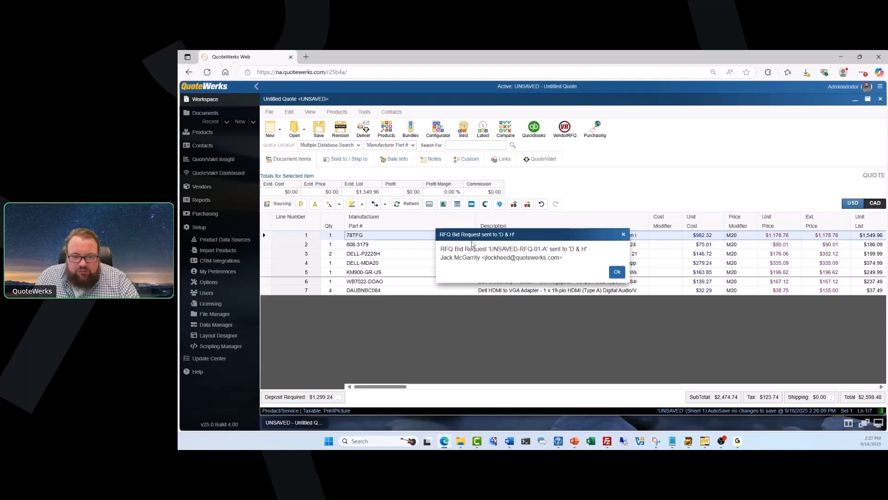
{"action": "left_click", "coordinate": [615, 273]}
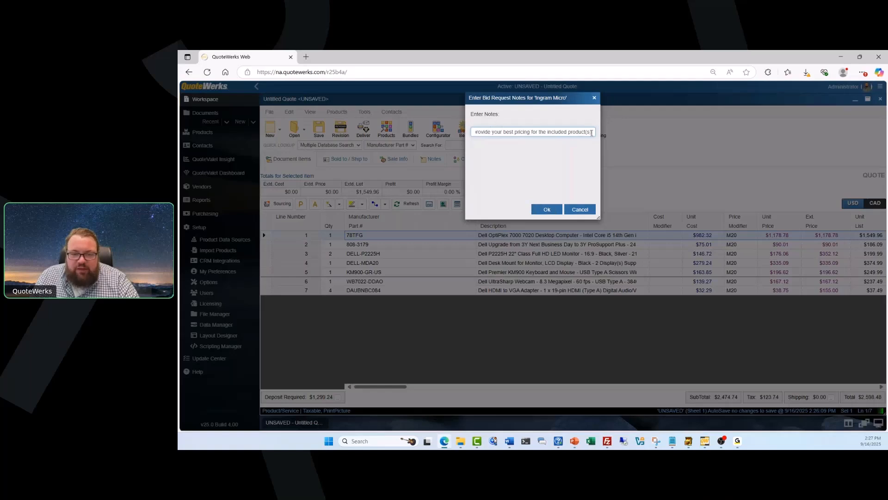
Review the prefilled pricing note and send the bid request to Ingram Micro.
{"action": "left_click_drag", "start_coordinate": [592, 133], "coordinate": [464, 144]}
{"action": "left_click", "coordinate": [531, 174]}
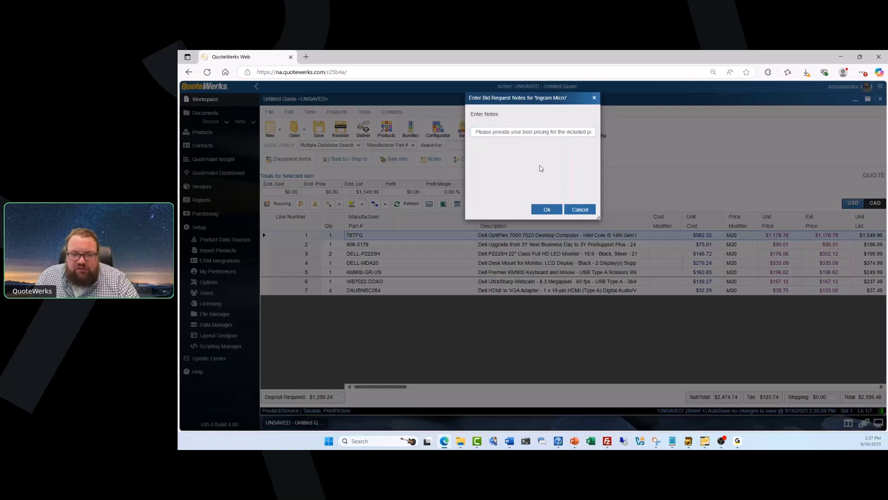
{"action": "left_click_drag", "start_coordinate": [475, 132], "coordinate": [616, 131]}
{"action": "left_click", "coordinate": [558, 146]}
{"action": "left_click", "coordinate": [539, 210]}
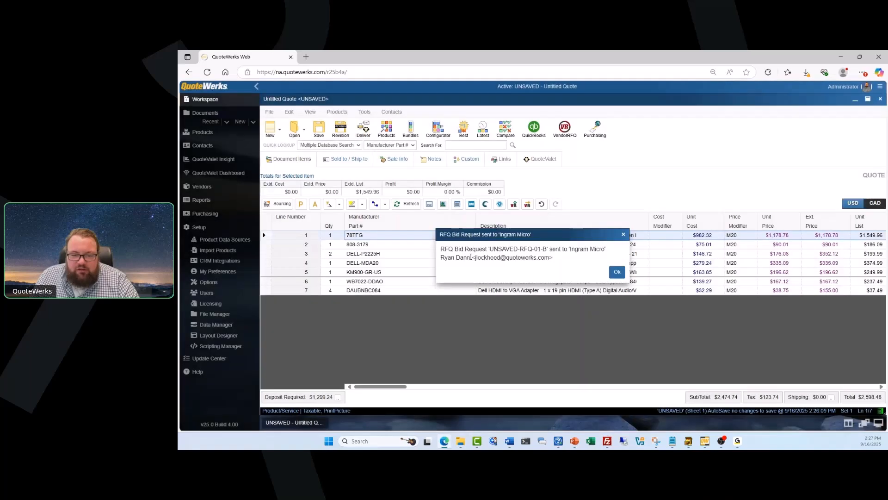
{"action": "left_click_drag", "start_coordinate": [471, 257], "coordinate": [440, 258]}
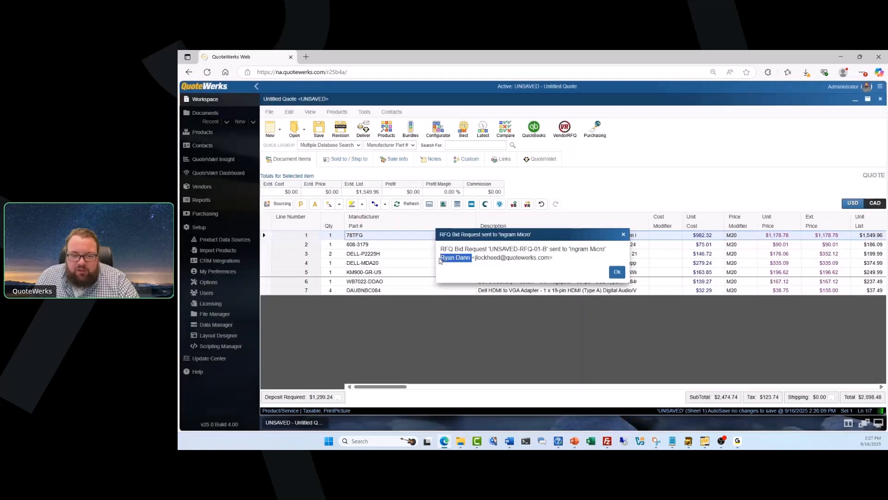
{"action": "left_click", "coordinate": [617, 272]}
Send the same bid request to TD SYNNEX and acknowledge the 3 bid items created.
{"action": "left_click", "coordinate": [541, 209]}
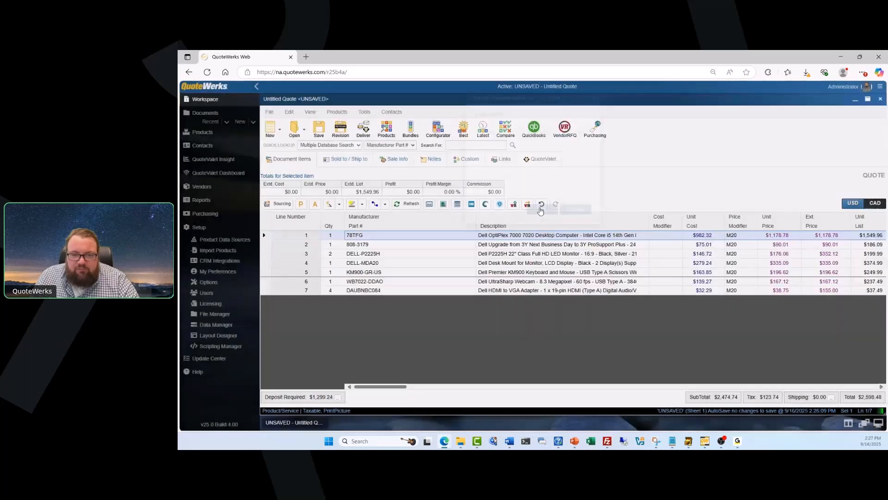
{"action": "left_click_drag", "start_coordinate": [469, 258], "coordinate": [440, 258]}
{"action": "left_click", "coordinate": [617, 272]}
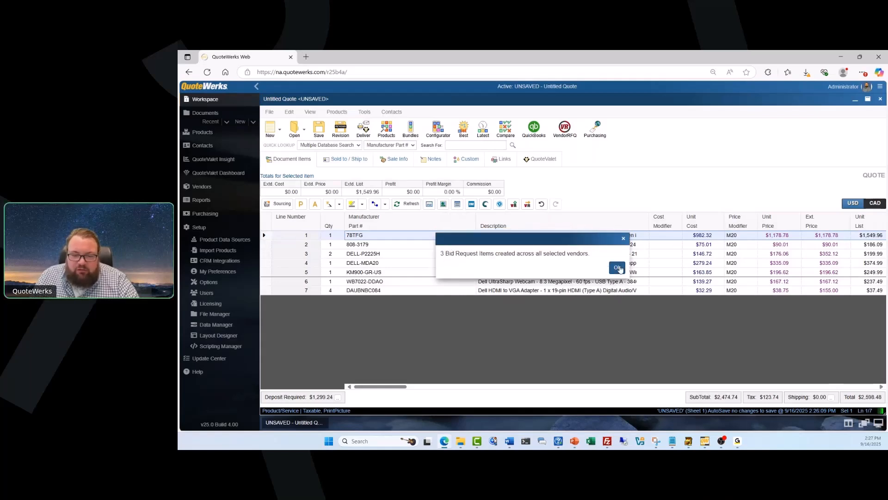
{"action": "left_click", "coordinate": [618, 268]}
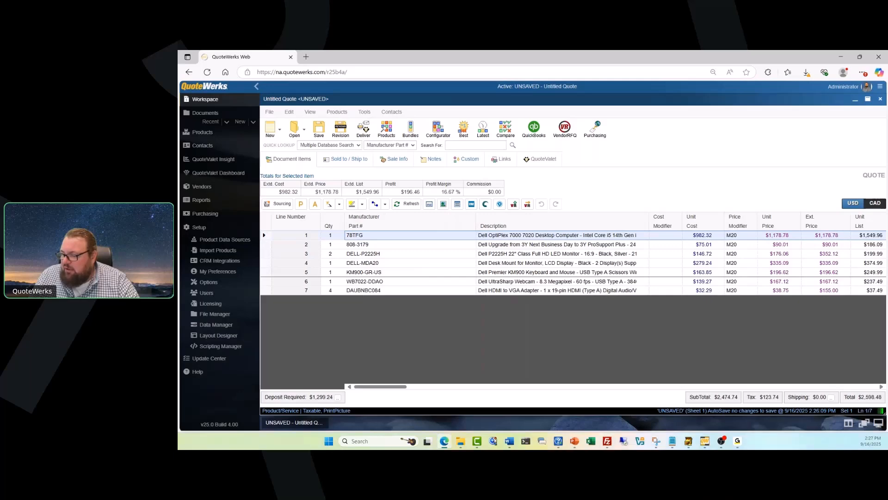
Bring Gmail forward maximized and follow the RFQ email's CLICK HERE link to VendorRFQ.
{"action": "key", "text": "super+d"}
{"action": "key", "text": "super+d"}
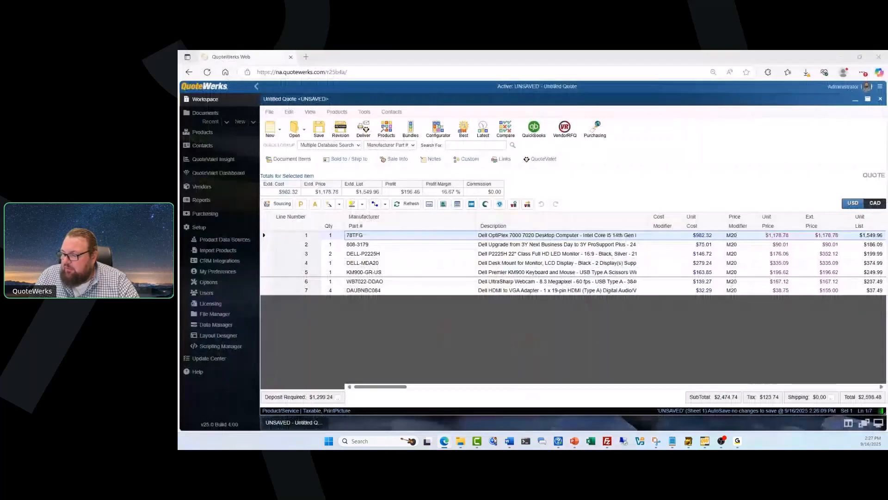
{"action": "key", "text": "alt+Tab"}
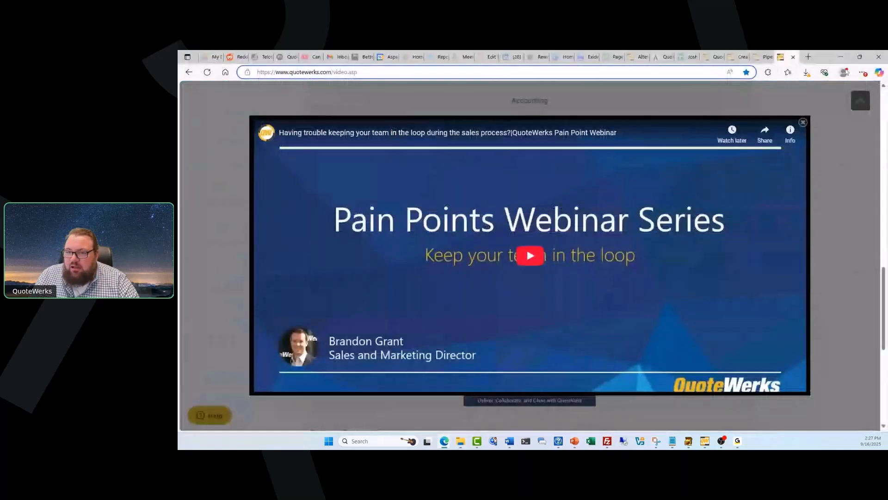
{"action": "left_click_drag", "start_coordinate": [822, 60], "coordinate": [887, 60]}
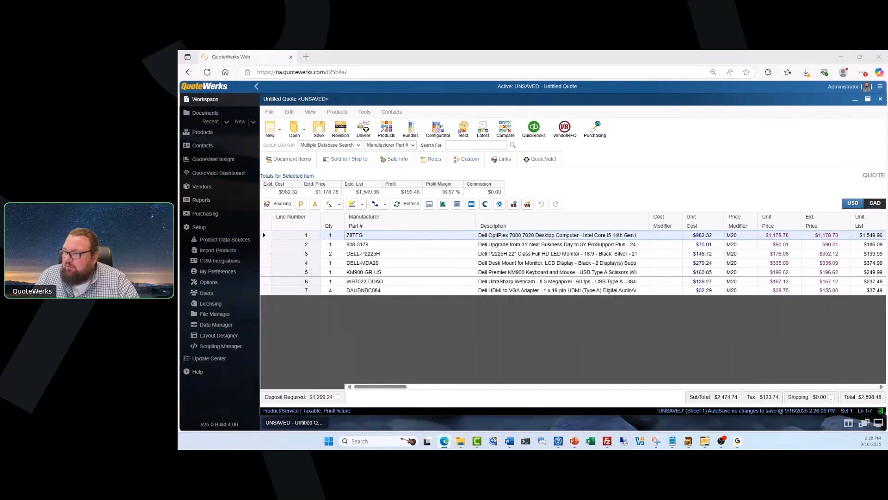
{"action": "left_click_drag", "start_coordinate": [887, 108], "coordinate": [498, 108]}
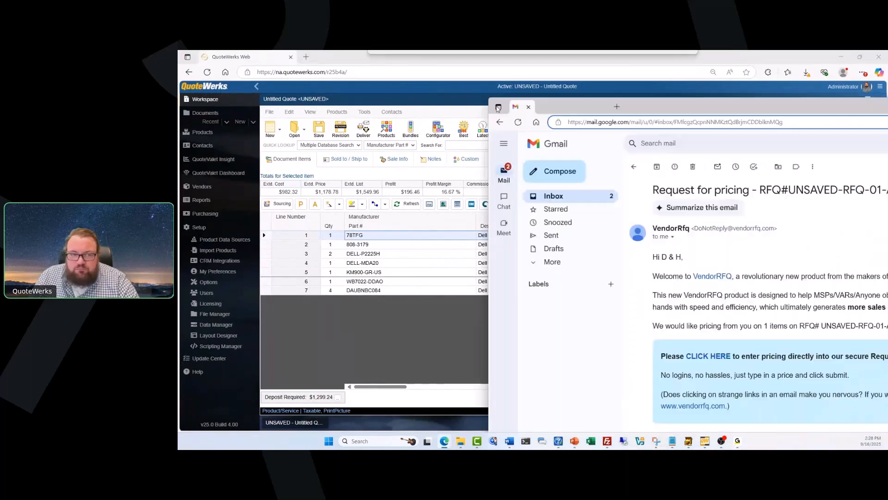
{"action": "double_click", "coordinate": [498, 108]}
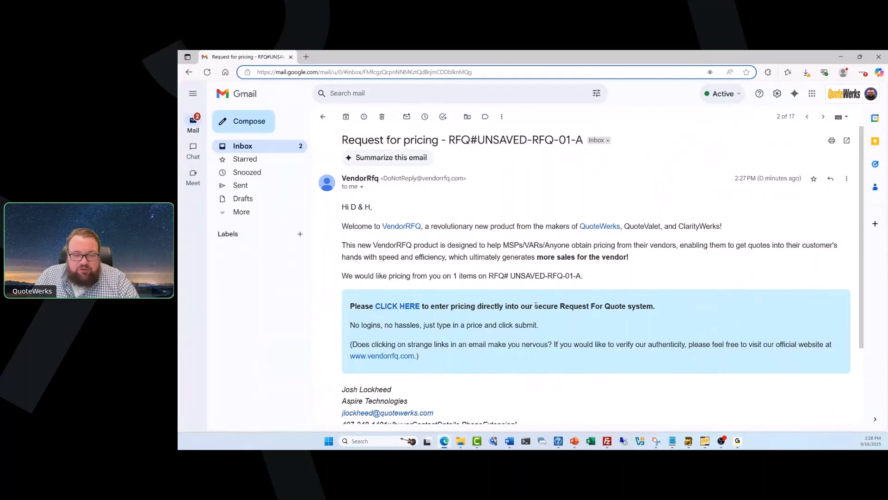
{"action": "left_click", "coordinate": [392, 307]}
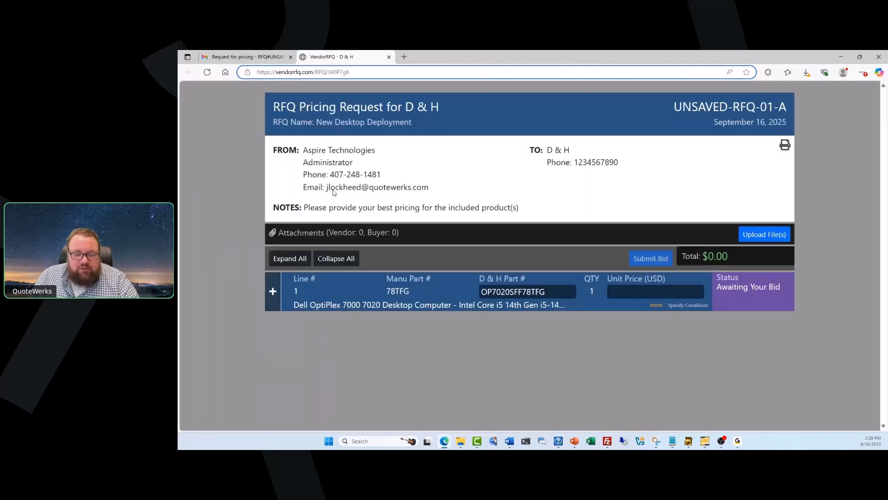
Bid $500.00 on line 78TFG and post the comment 'This item is in stock and ready to ship'.
{"action": "left_click", "coordinate": [273, 290]}
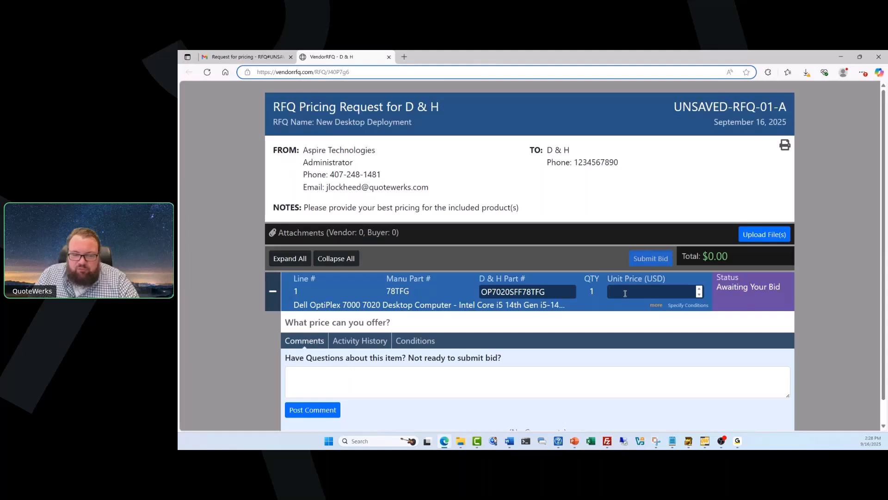
{"action": "type", "text": "500"}
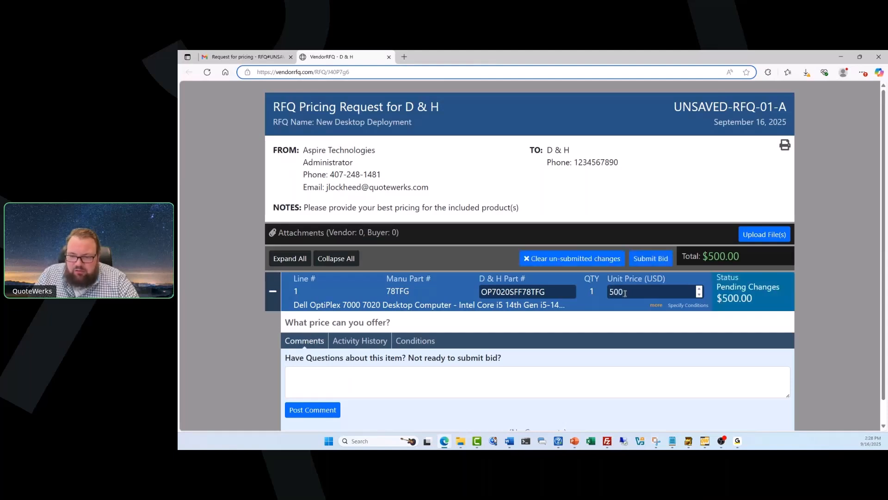
{"action": "type", "text": ".00"}
{"action": "left_click", "coordinate": [453, 385]}
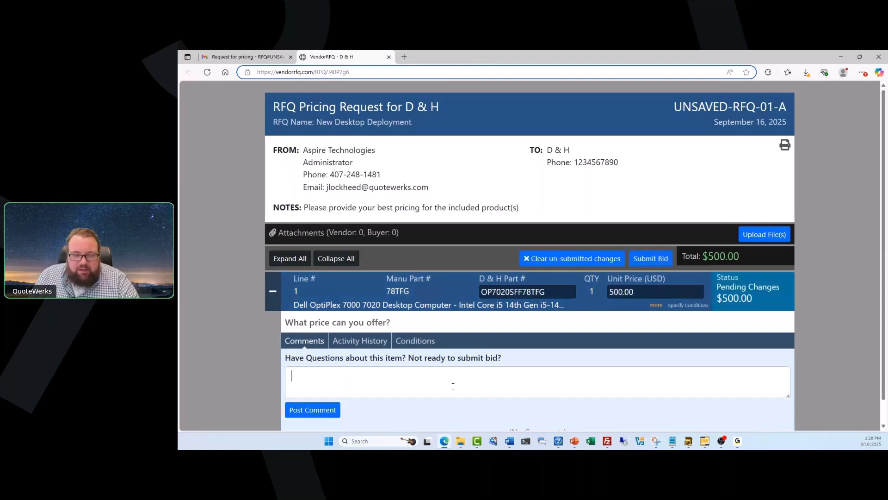
{"action": "type", "text": "THis"}
{"action": "key", "text": "BackSpace"}
{"action": "key", "text": "BackSpace"}
{"action": "key", "text": "BackSpace"}
{"action": "key", "text": "BackSpace"}
{"action": "type", "text": "his"}
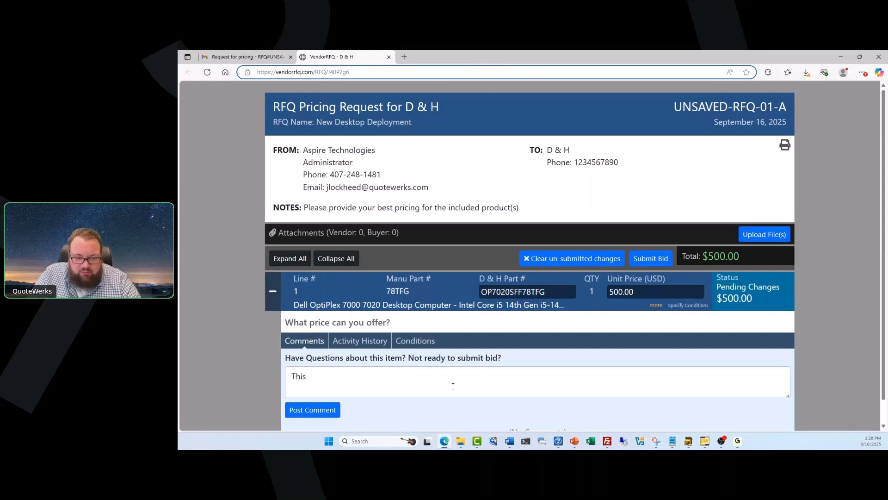
{"action": "type", "text": " item is in stock and ready to"}
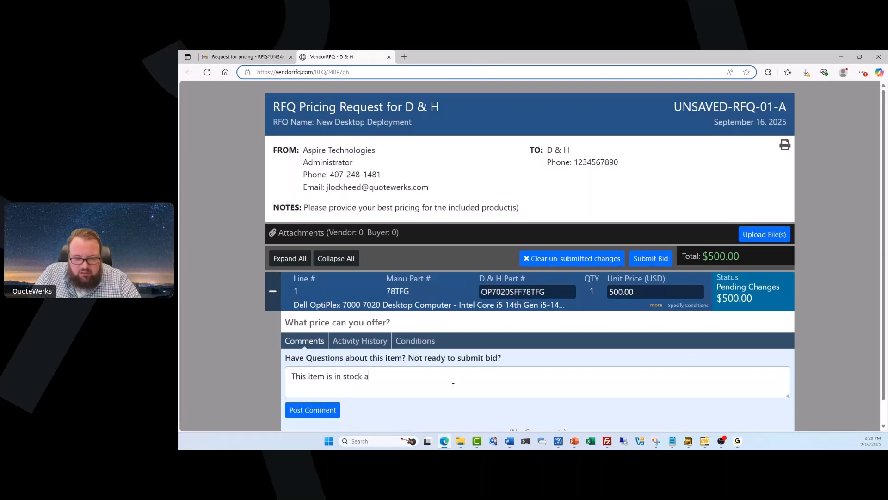
{"action": "key", "text": "Tab"}
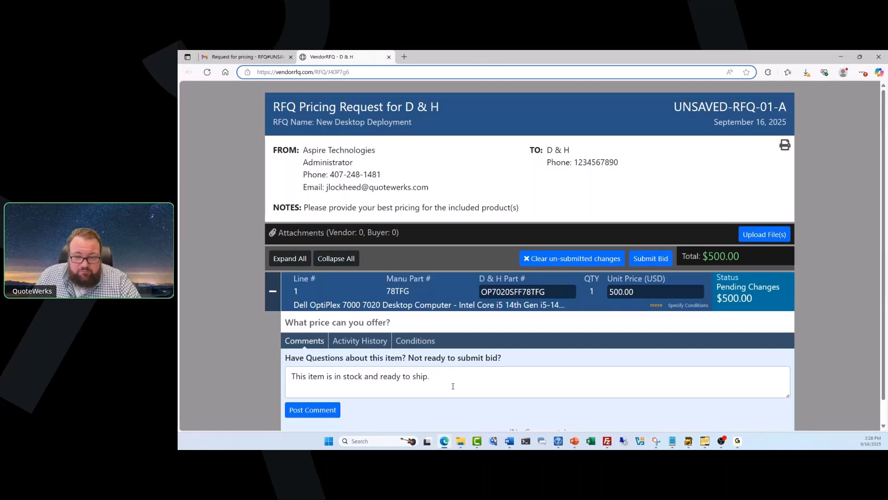
{"action": "left_click", "coordinate": [314, 410]}
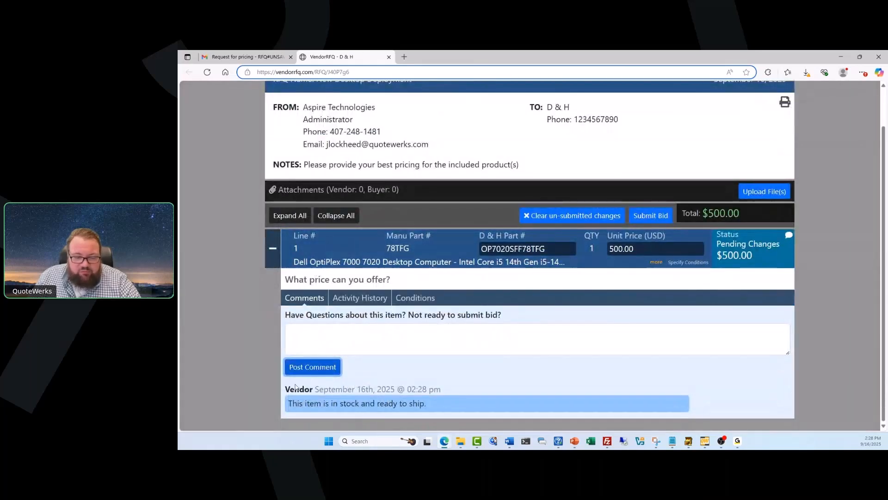
Submit the bid, confirm it, and return to QuoteWerks Web.
{"action": "left_click", "coordinate": [647, 218]}
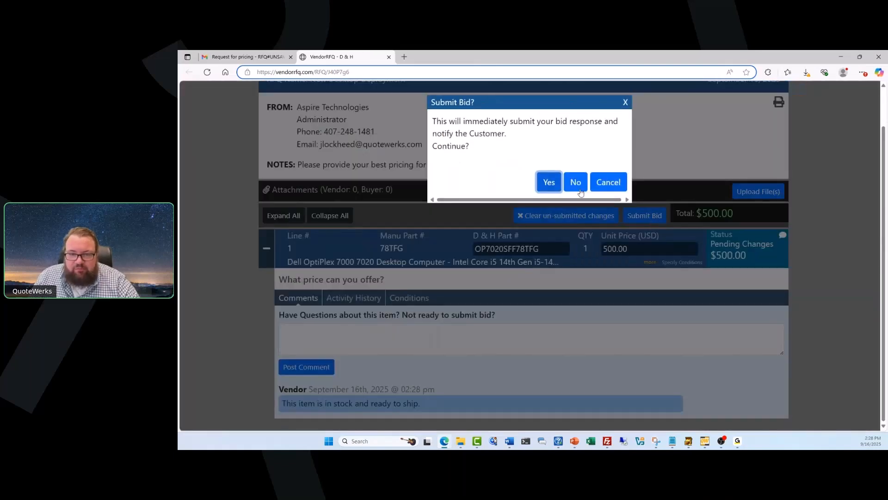
{"action": "left_click", "coordinate": [549, 182]}
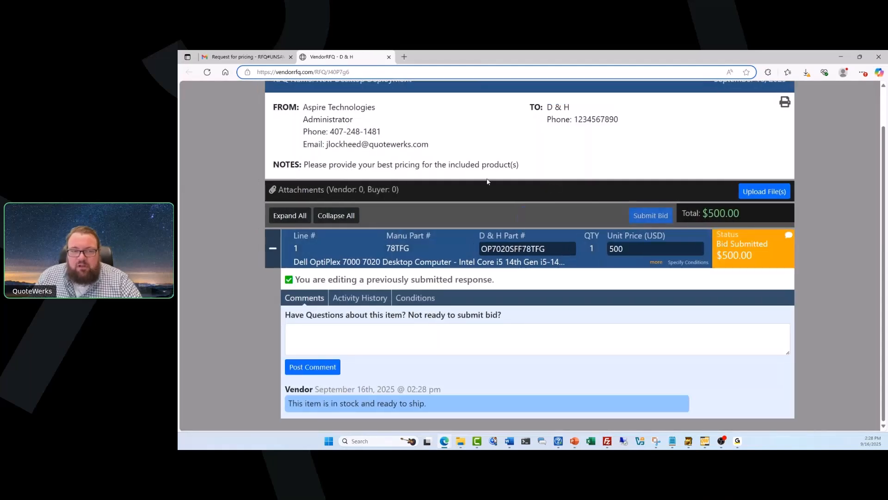
{"action": "key", "text": "alt+Tab"}
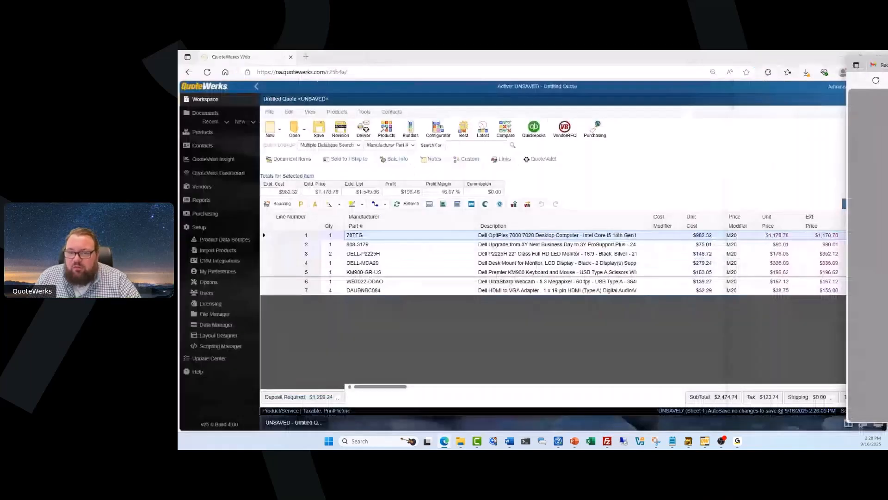
Review D & H's $500.00 bid and its comment in VendorRFQ, then return to the quote.
{"action": "left_click", "coordinate": [565, 129]}
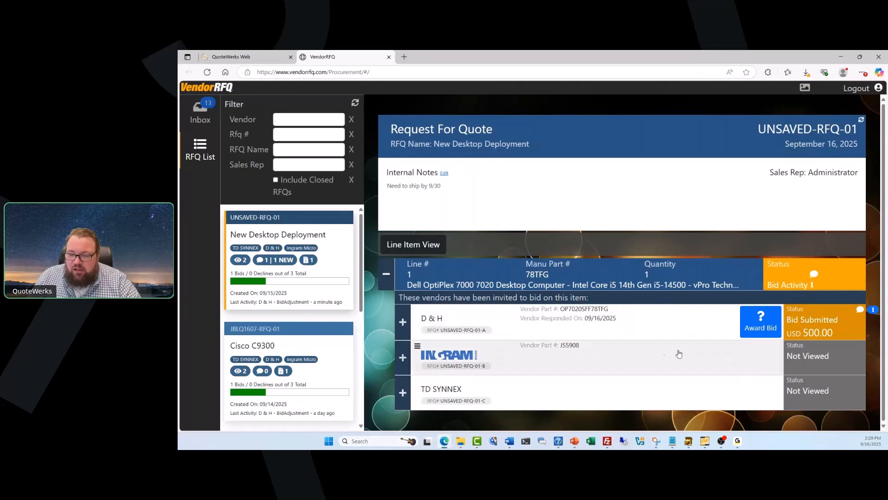
{"action": "left_click", "coordinate": [402, 323]}
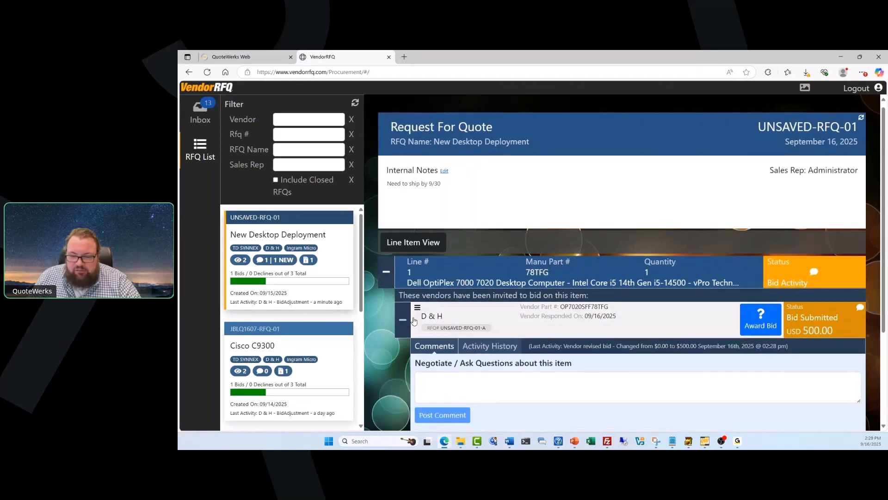
{"action": "scroll", "coordinate": [414, 319], "scroll_direction": "down", "scroll_amount": 1}
{"action": "scroll", "coordinate": [417, 313], "scroll_direction": "down", "scroll_amount": 1}
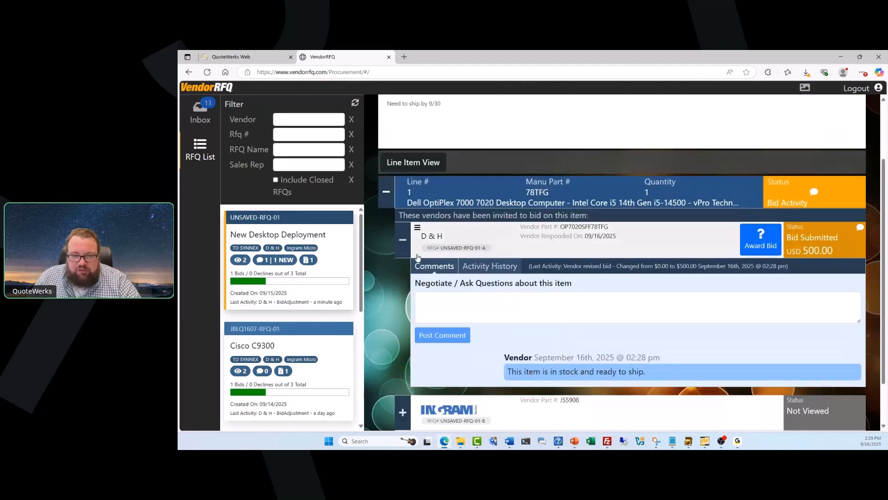
{"action": "left_click", "coordinate": [405, 245]}
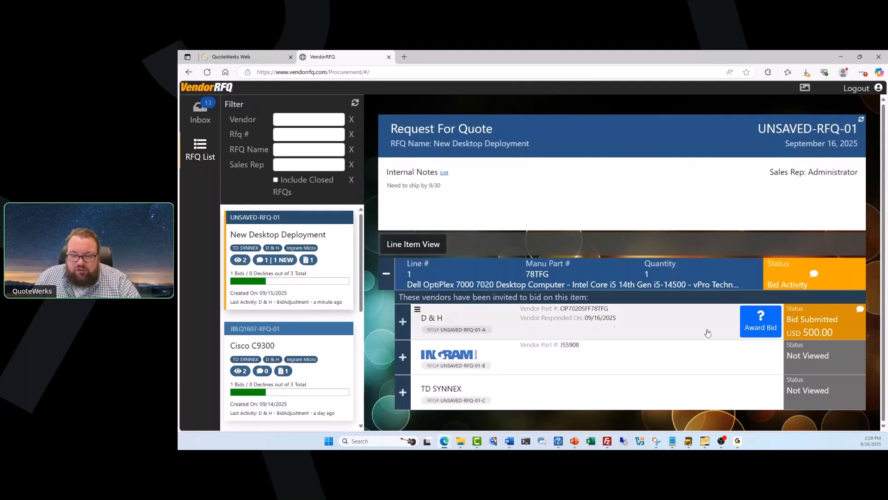
{"action": "left_click", "coordinate": [265, 57]}
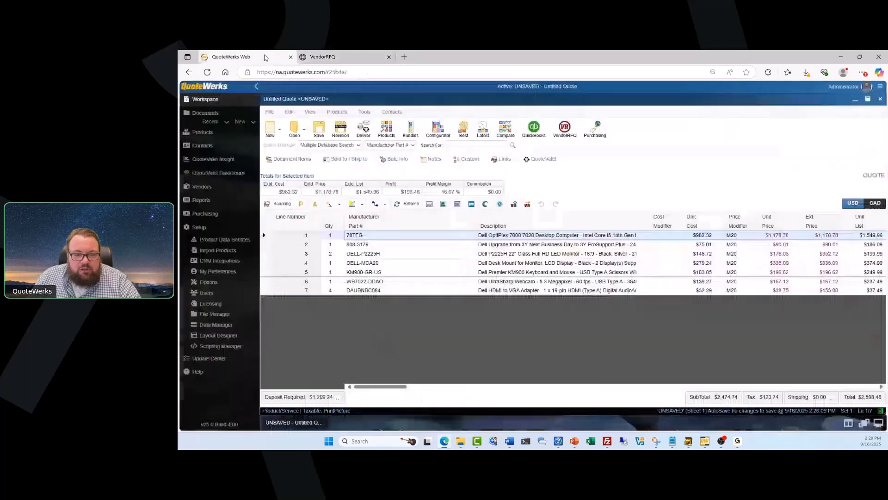
Award D & H's $500.00 RFQ bid to line 78TFG through the Sourcing options.
{"action": "left_click", "coordinate": [282, 204]}
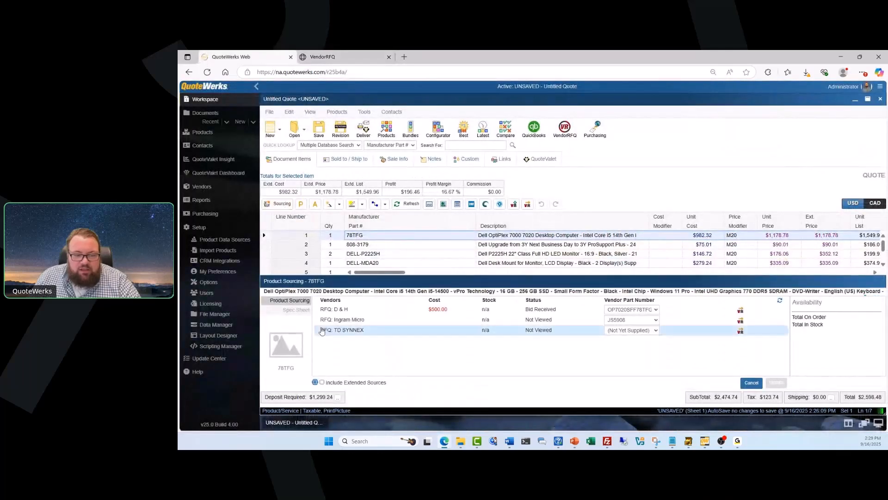
{"action": "left_click", "coordinate": [341, 314]}
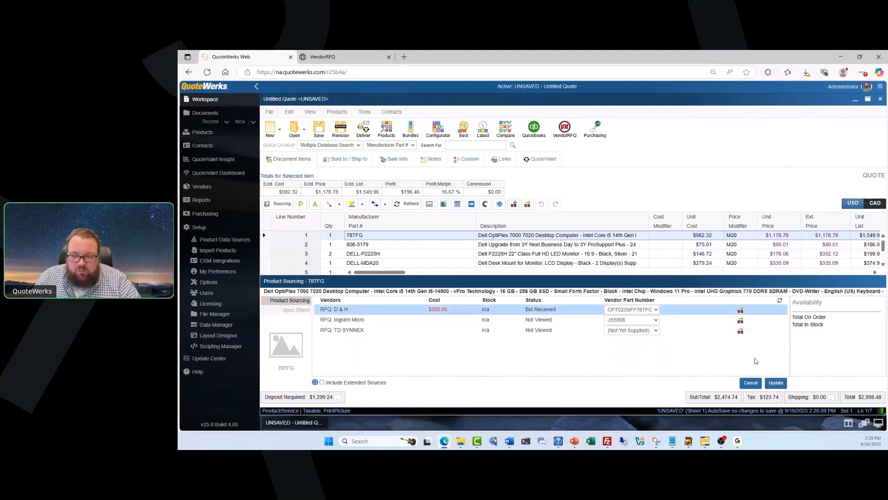
{"action": "left_click", "coordinate": [776, 383]}
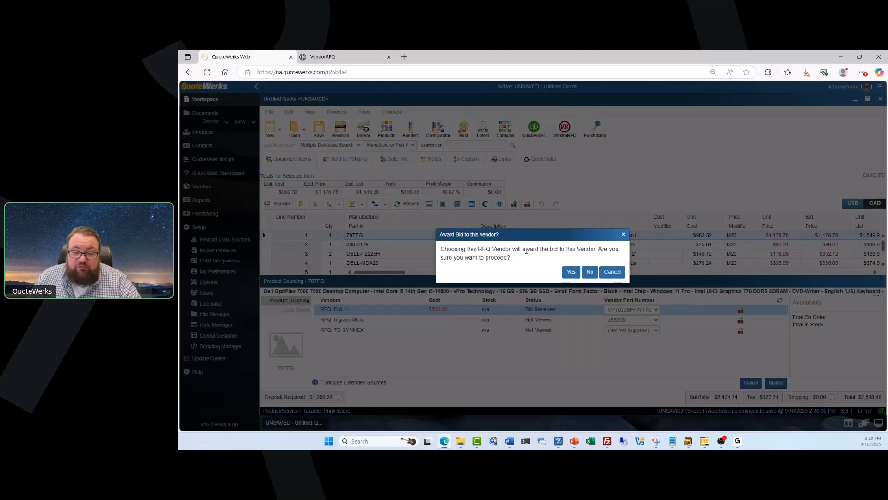
{"action": "left_click", "coordinate": [572, 273]}
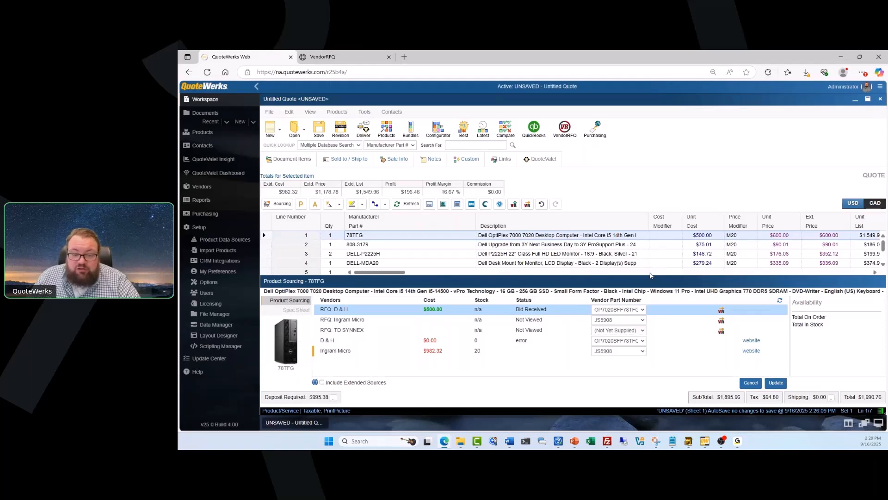
{"action": "left_click", "coordinate": [271, 205]}
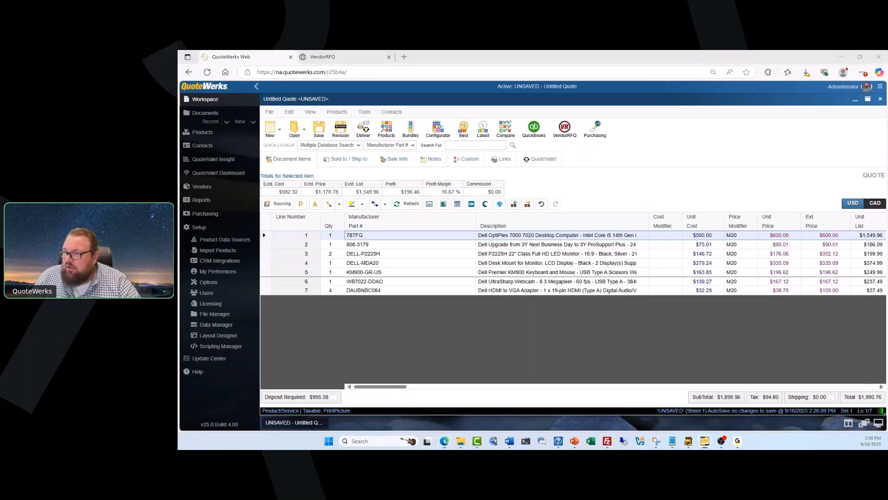
Maximize the QuoteWerks desktop window and open Purchasing.
{"action": "left_click_drag", "start_coordinate": [887, 52], "coordinate": [658, 133]}
{"action": "double_click", "coordinate": [658, 134]}
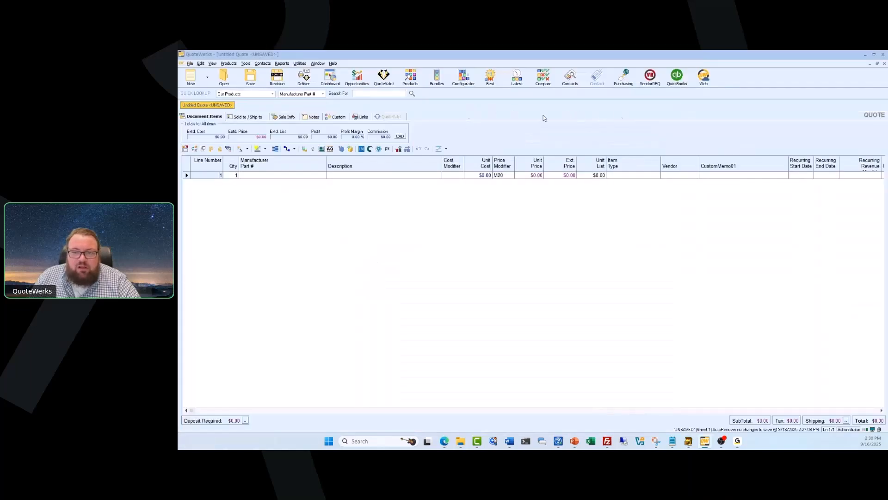
{"action": "left_click", "coordinate": [628, 81]}
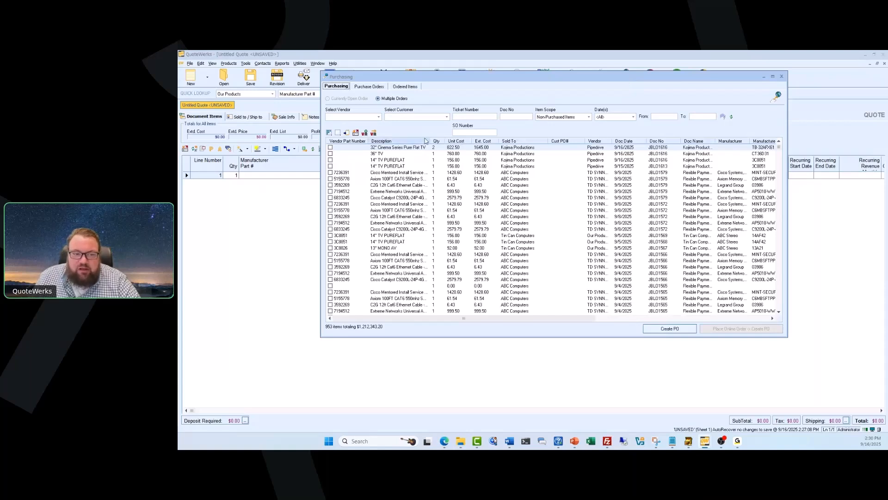
Filter Purchasing to vendor D & H and tick the first Lenovo ThinkPad item ($13,321.20).
{"action": "left_click", "coordinate": [377, 117]}
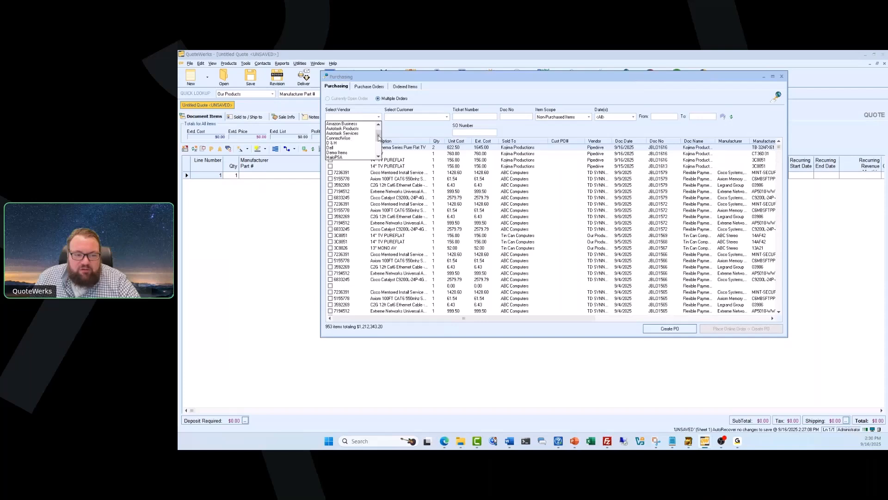
{"action": "left_click", "coordinate": [349, 145]}
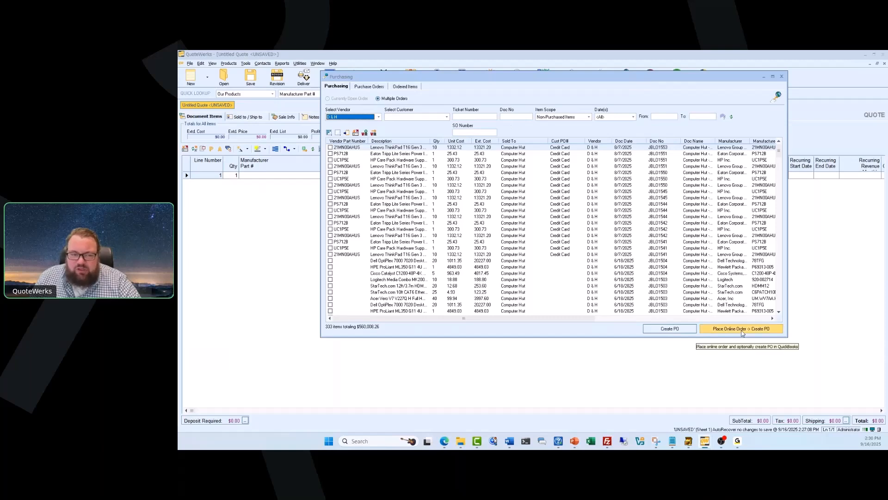
{"action": "left_click", "coordinate": [331, 148]}
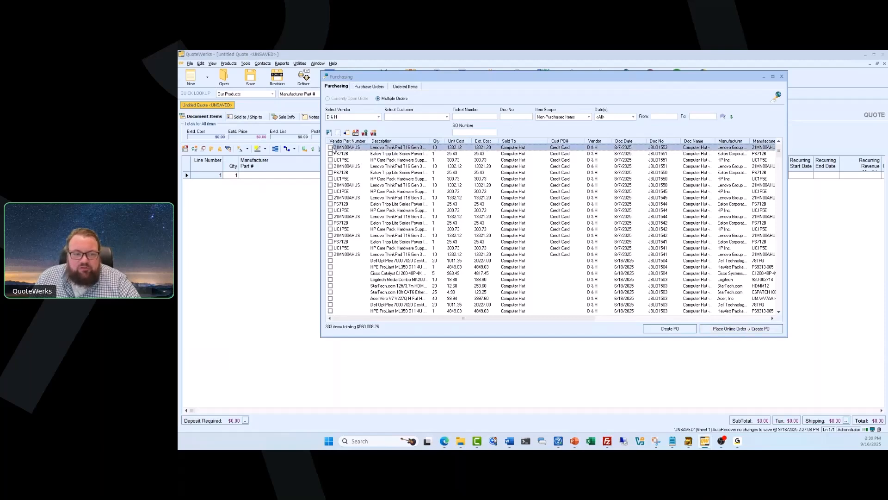
Create a D&H online order for the ThinkPad with PO 25-1060 and instructions 'This is a test, Do not ship.'.
{"action": "left_click", "coordinate": [754, 329]}
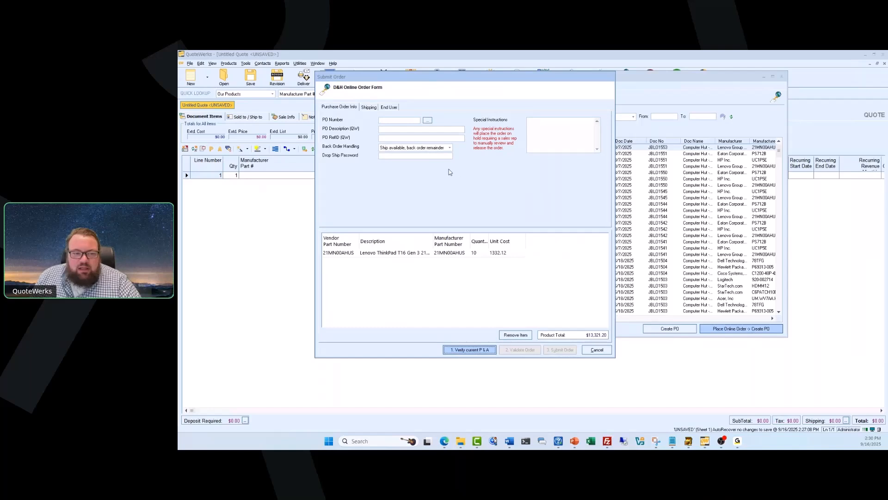
{"action": "left_click", "coordinate": [432, 122]}
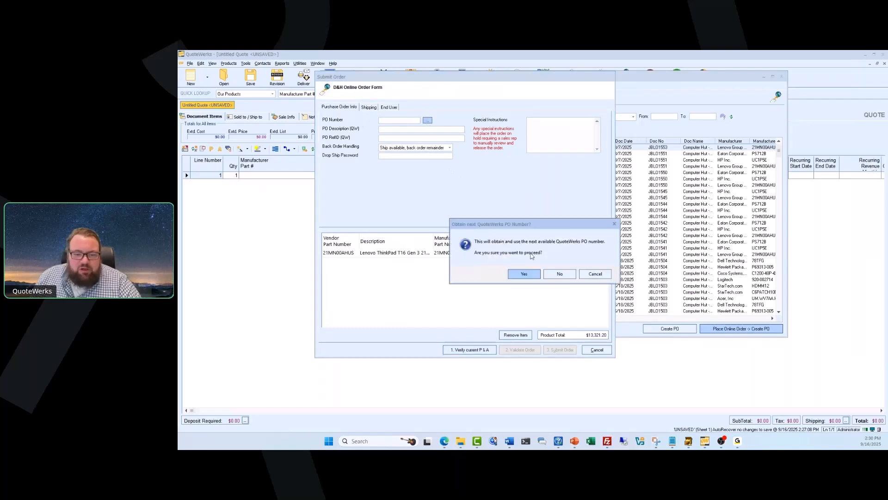
{"action": "left_click", "coordinate": [521, 272]}
{"action": "left_click", "coordinate": [555, 126]}
{"action": "type", "text": "This is a test, Do not ship."}
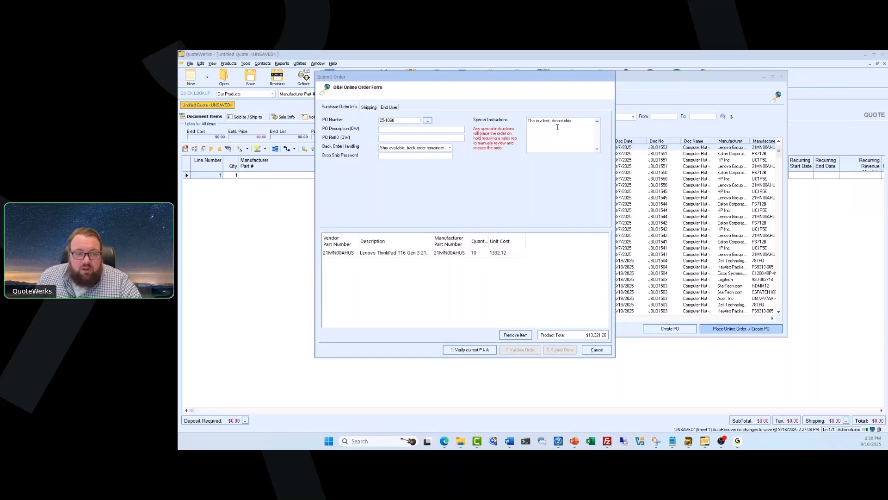
{"action": "left_click", "coordinate": [369, 107]}
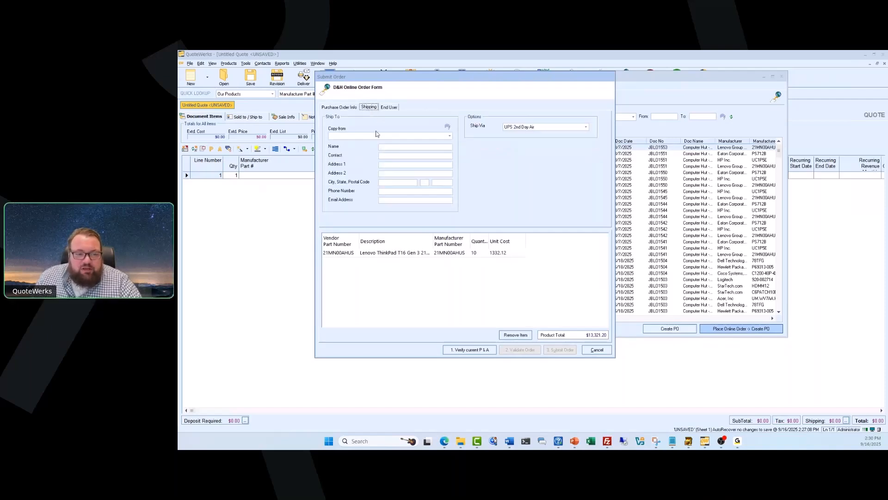
Keep UPS 2nd Day Air as the order's shipping method.
{"action": "left_click", "coordinate": [445, 136]}
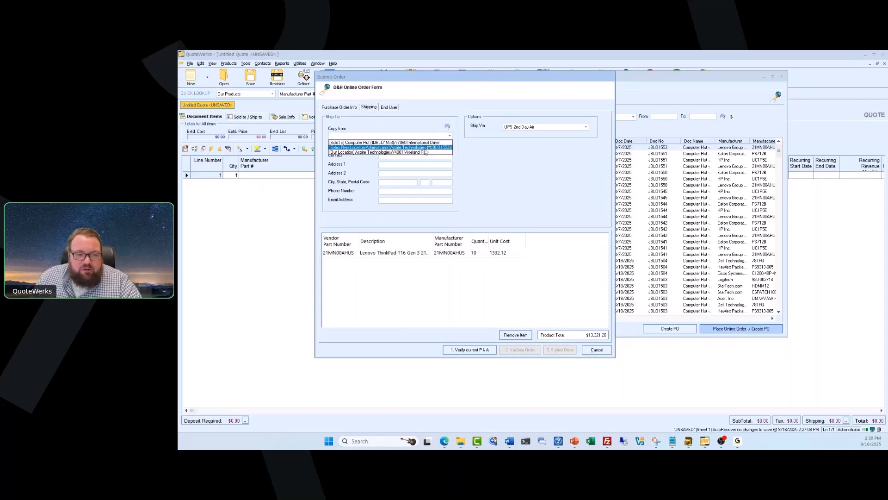
{"action": "left_click", "coordinate": [504, 158]}
{"action": "left_click", "coordinate": [587, 127]}
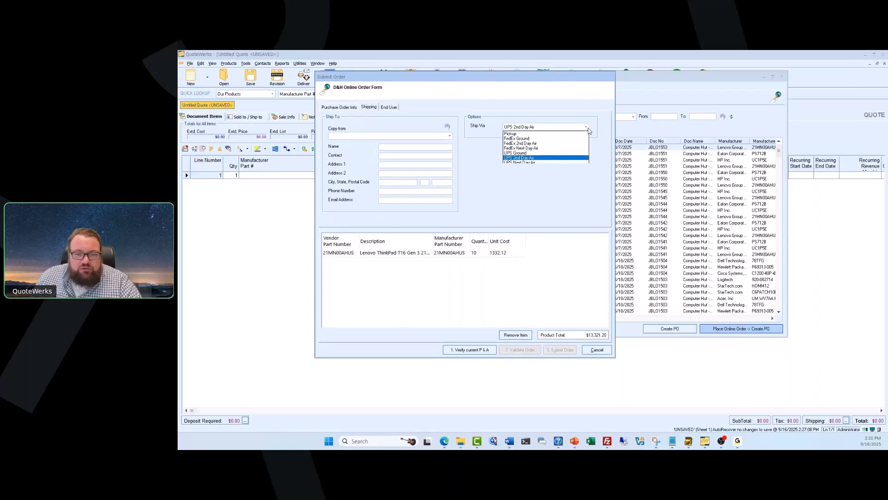
{"action": "left_click", "coordinate": [586, 128]}
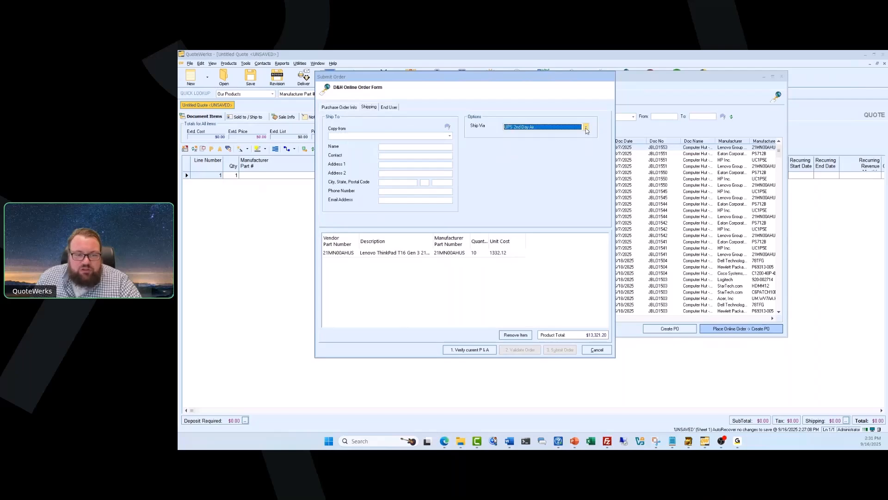
Copy the end-user details from the Computer Hut entry, then return to Purchase Order Info.
{"action": "left_click", "coordinate": [387, 108]}
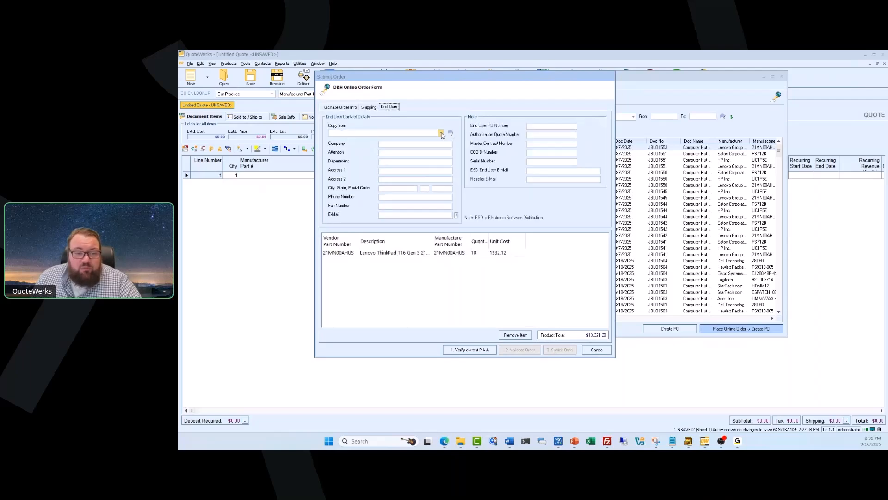
{"action": "left_click", "coordinate": [441, 134]}
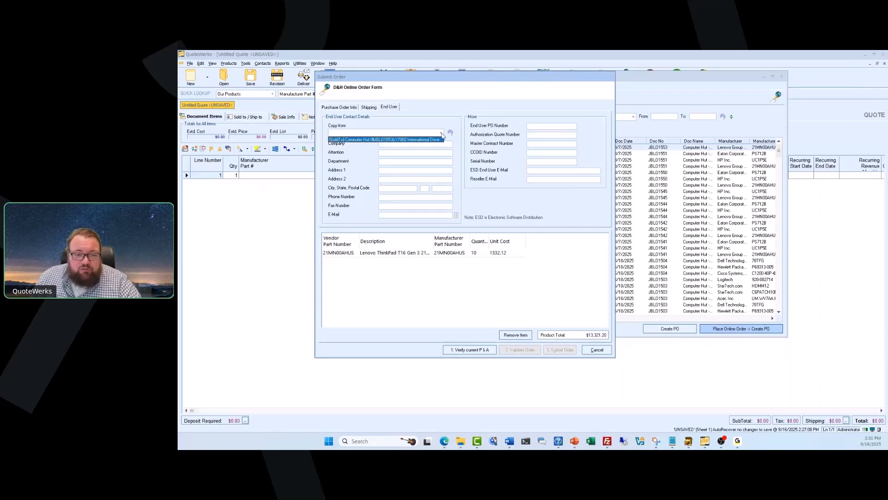
{"action": "left_click", "coordinate": [441, 139]}
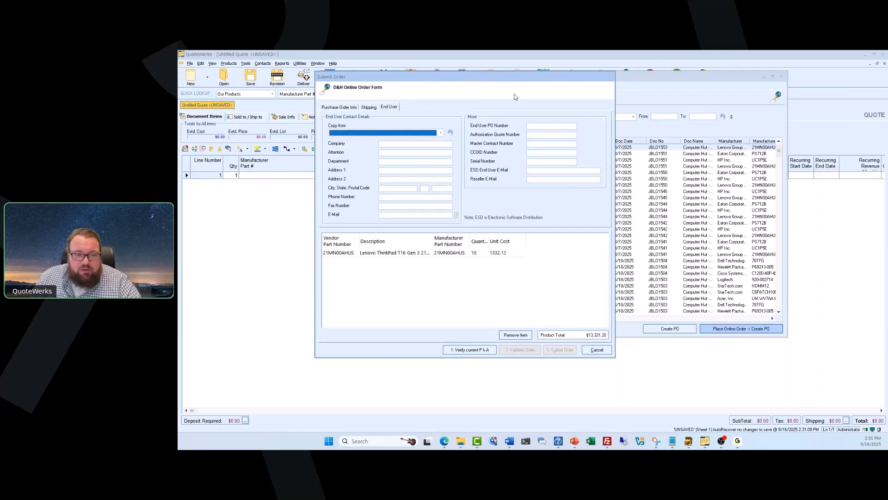
{"action": "left_click", "coordinate": [340, 107]}
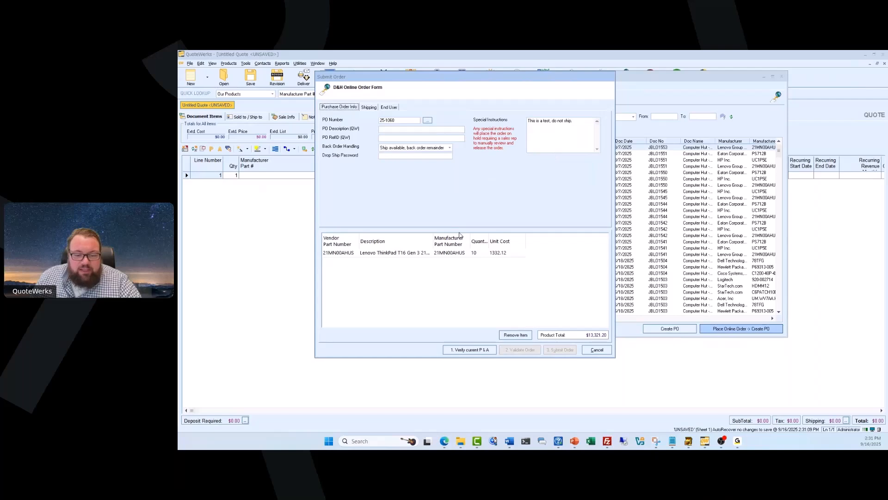
Refresh D&H real-time price and stock, then validate the order, which flags missing ship-to fields.
{"action": "left_click", "coordinate": [469, 349]}
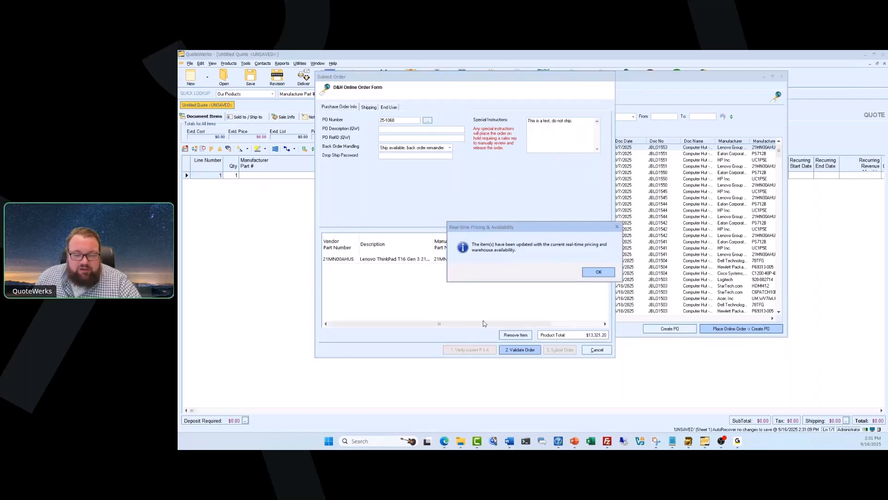
{"action": "left_click", "coordinate": [598, 273]}
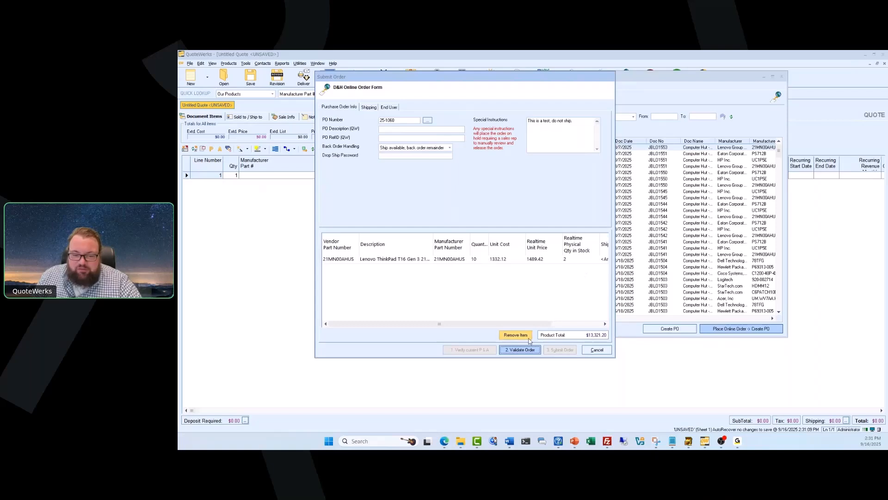
{"action": "left_click", "coordinate": [524, 351]}
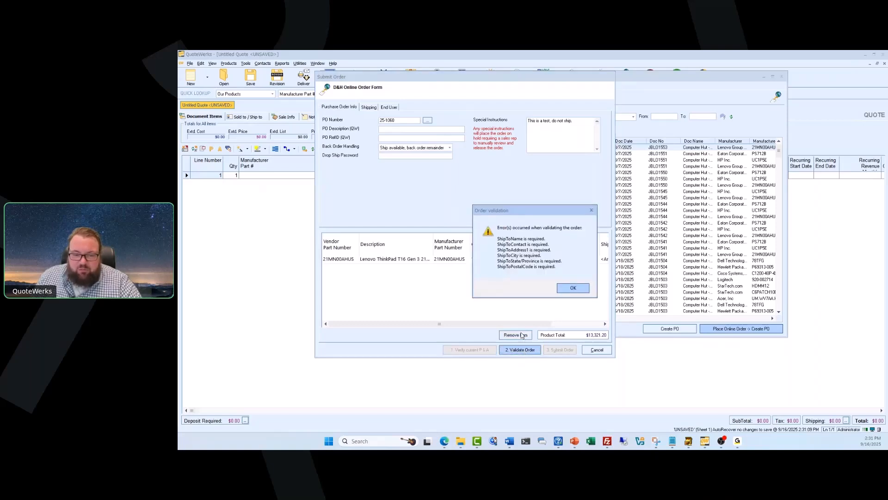
{"action": "left_click", "coordinate": [569, 288]}
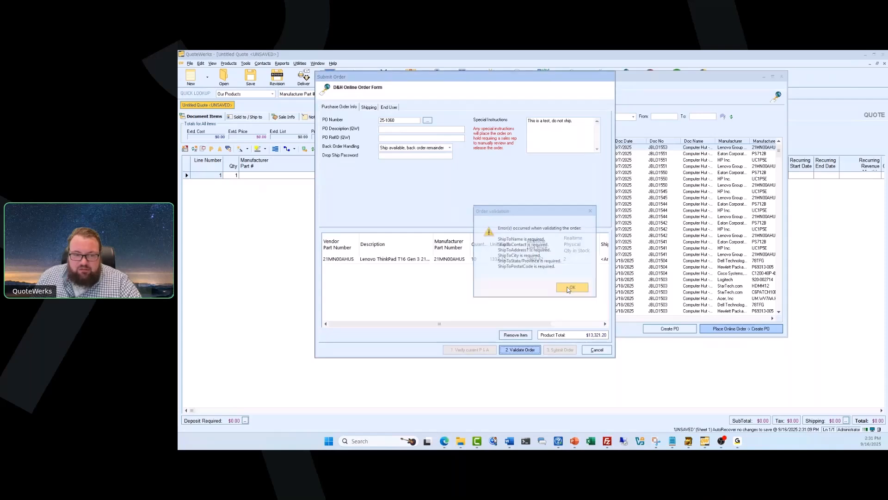
{"action": "left_click", "coordinate": [373, 107]}
Fill ship-to from the Aspire Technologies location, revalidate, and backorder the out-of-stock ThinkPads.
{"action": "left_click", "coordinate": [449, 135]}
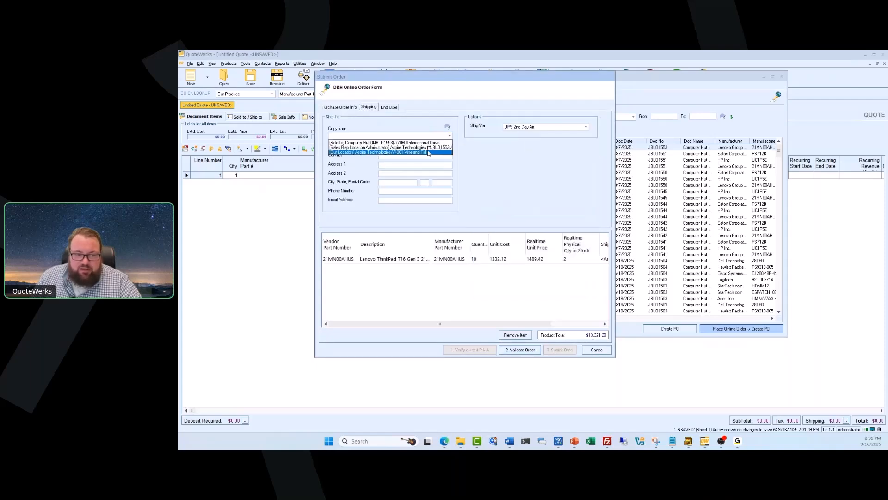
{"action": "left_click", "coordinate": [444, 142]}
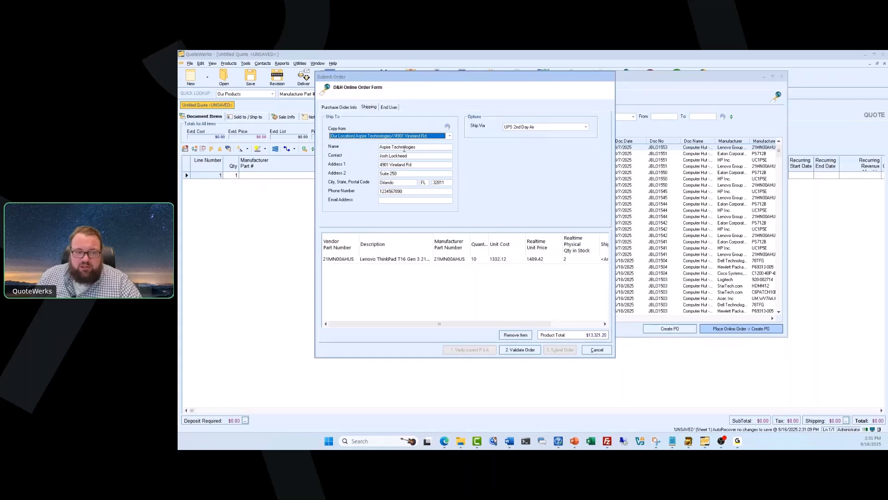
{"action": "left_click", "coordinate": [520, 349]}
{"action": "left_click_drag", "start_coordinate": [887, 174], "coordinate": [453, 172]}
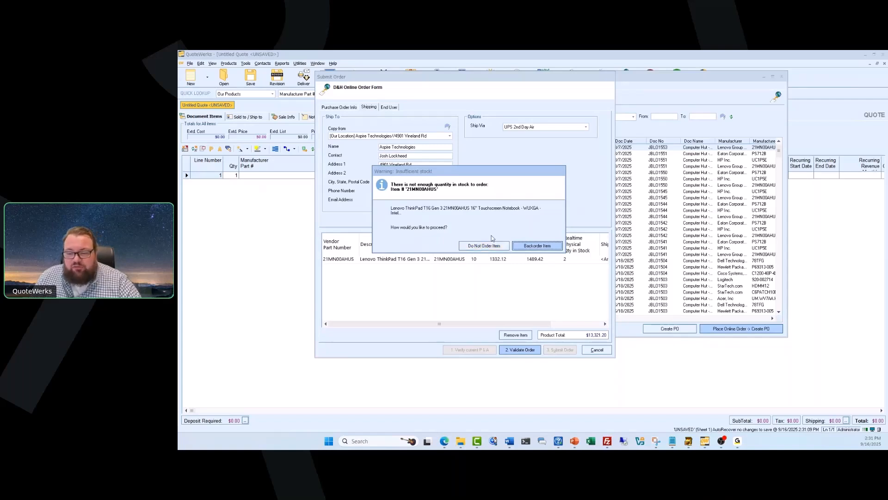
{"action": "left_click", "coordinate": [536, 245]}
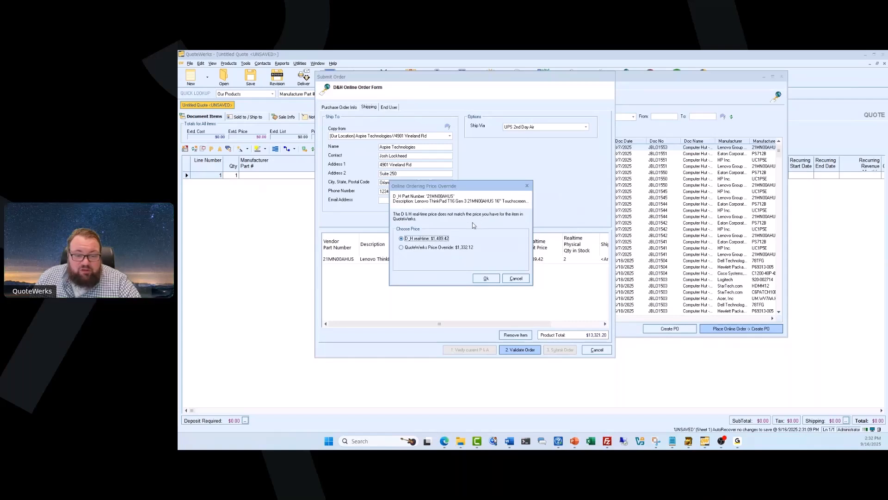
Accept D&H's $1,489.42 price, confirm the order is valid, and submit it to D&H.
{"action": "left_click", "coordinate": [490, 280]}
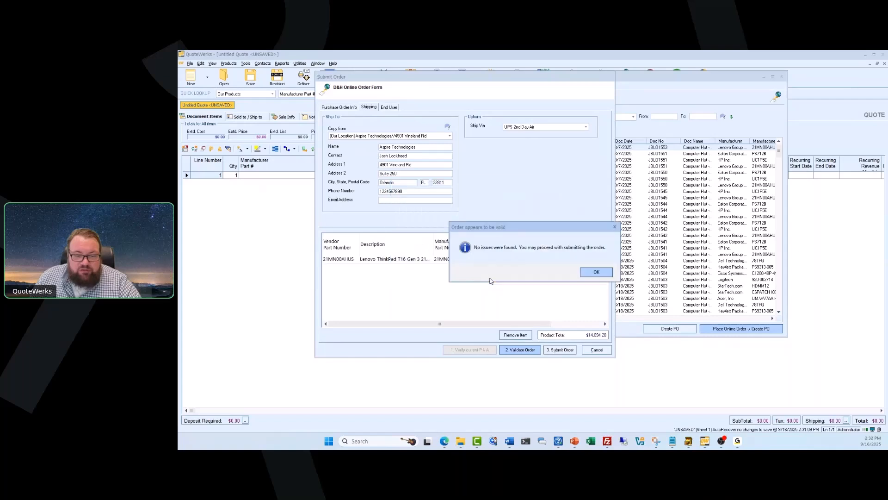
{"action": "left_click", "coordinate": [597, 272]}
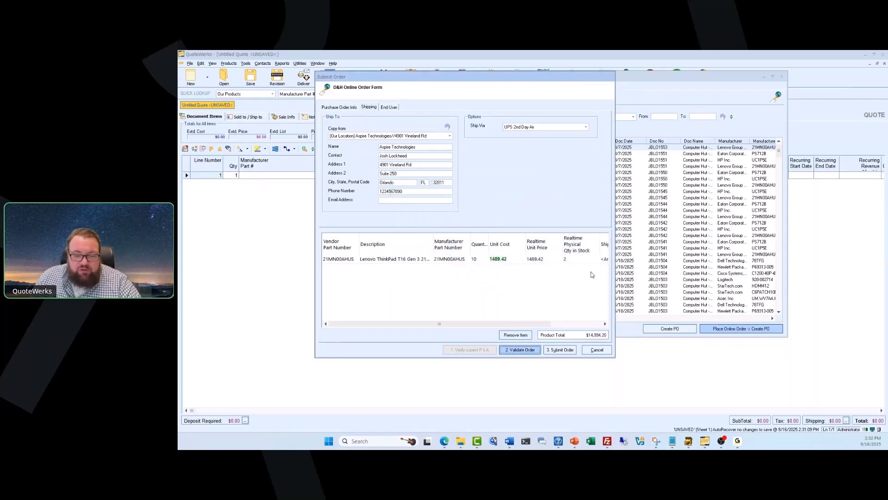
{"action": "left_click", "coordinate": [557, 350]}
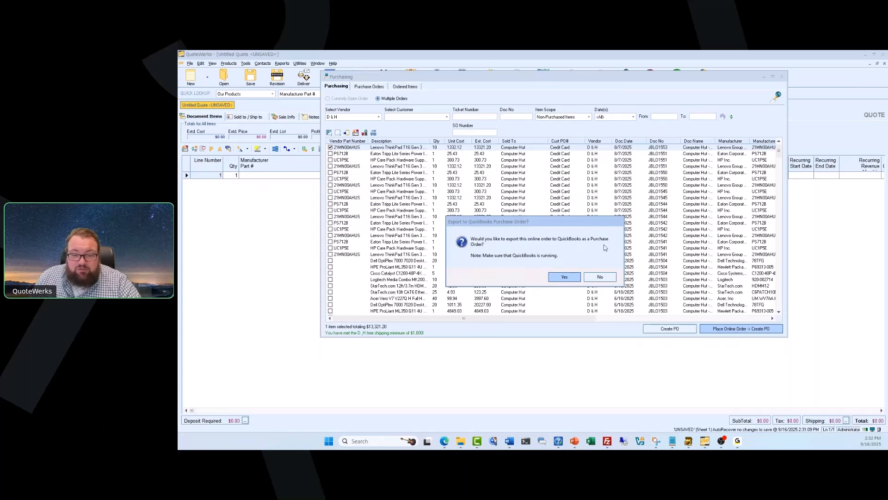
Try the QuickBooks PO export, dismiss the AccessToken error, and decline to retry.
{"action": "left_click", "coordinate": [566, 276]}
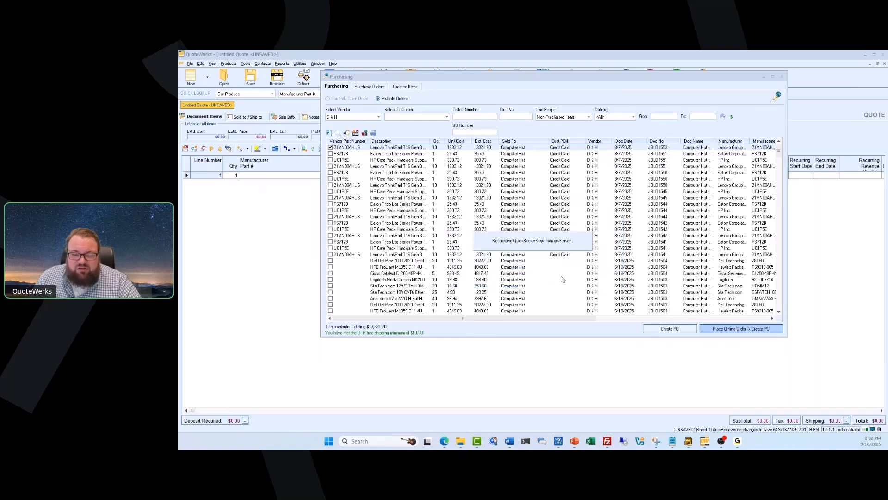
{"action": "left_click", "coordinate": [593, 278]}
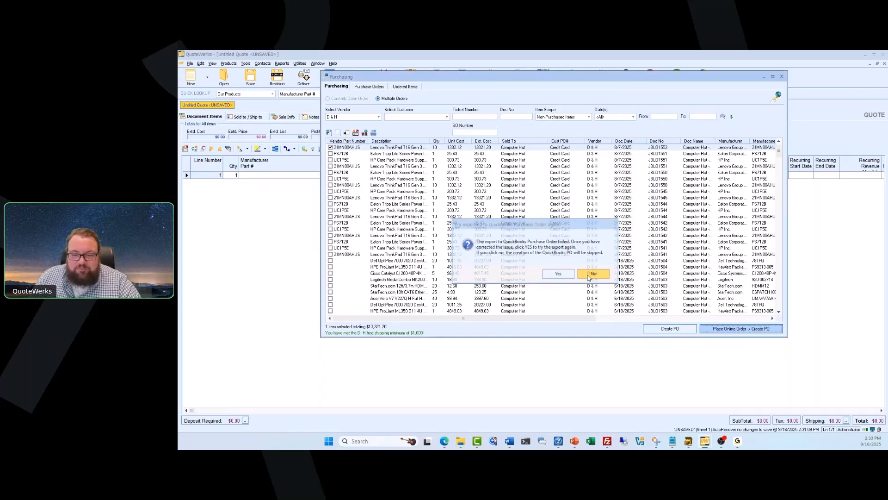
{"action": "left_click", "coordinate": [588, 277]}
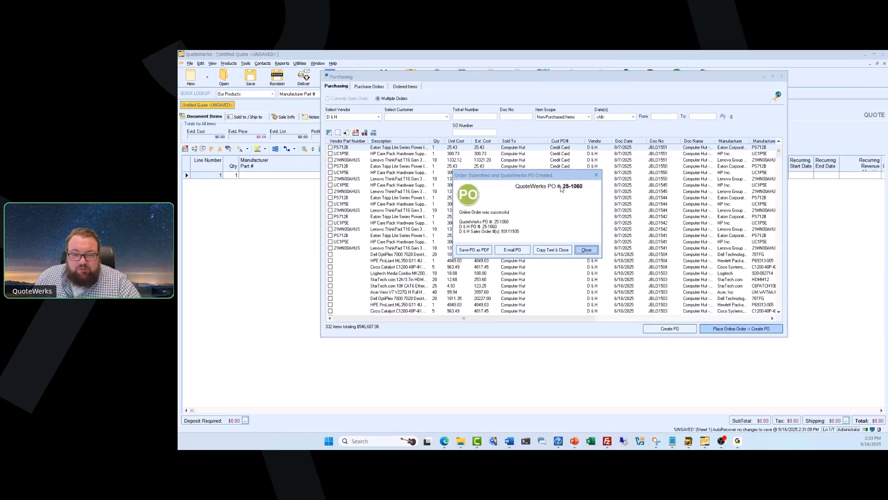
Review the QuoteWerks PO 25-1060 and D&H order numbers, then close the confirmation.
{"action": "left_click_drag", "start_coordinate": [461, 213], "coordinate": [510, 213]}
{"action": "left_click", "coordinate": [509, 214]}
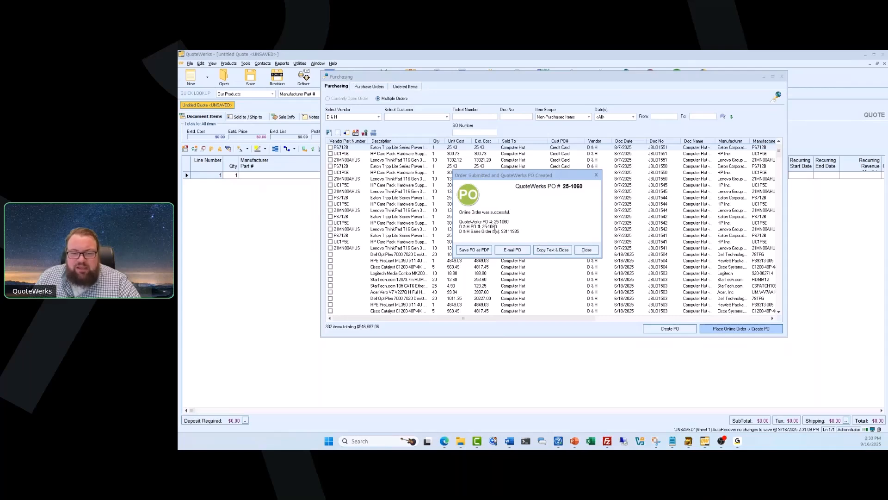
{"action": "left_click_drag", "start_coordinate": [497, 226], "coordinate": [460, 222]}
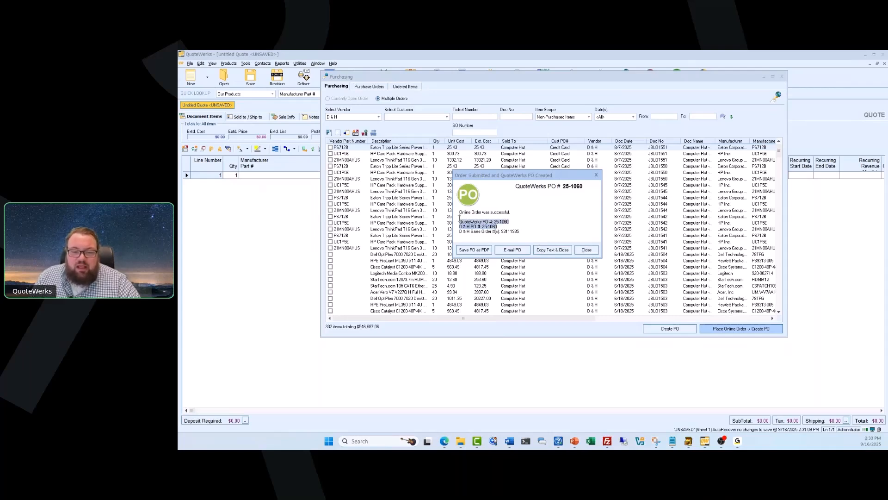
{"action": "left_click", "coordinate": [505, 232]}
{"action": "left_click_drag", "start_coordinate": [502, 230], "coordinate": [517, 230]}
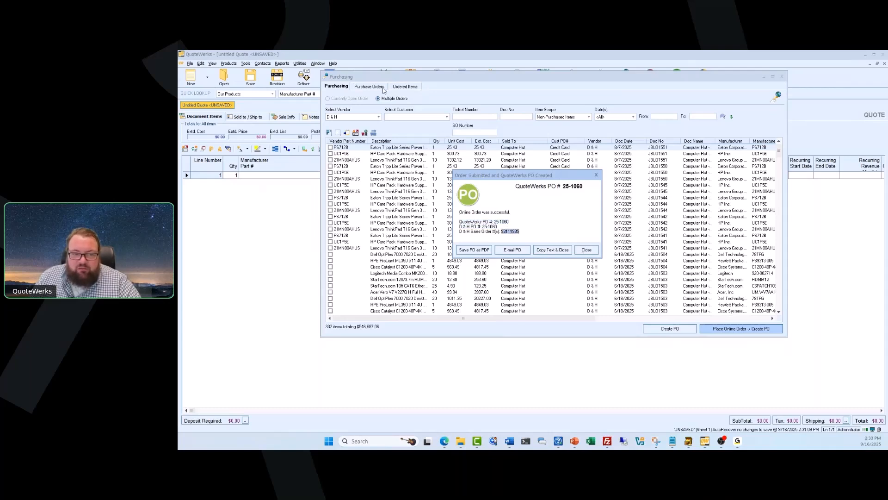
{"action": "left_click", "coordinate": [585, 250]}
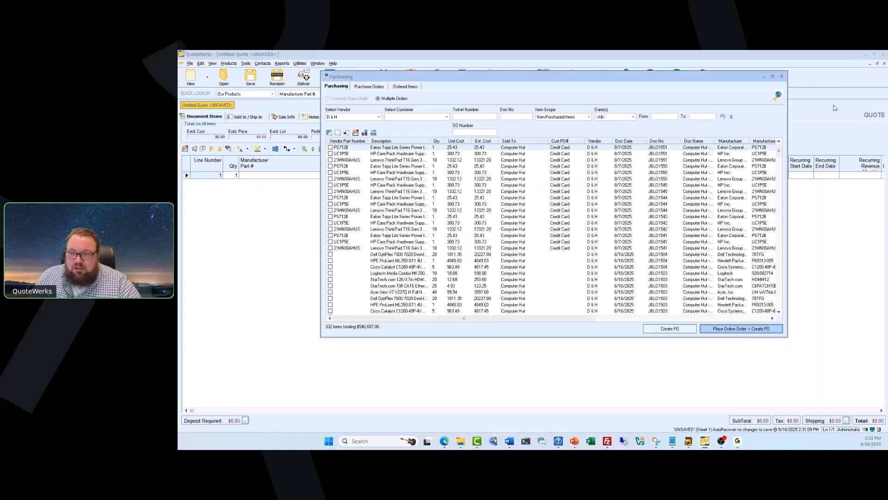
Close Purchasing, minimize QuoteWerks and the browser, and advance to the Resources slide.
{"action": "left_click", "coordinate": [782, 77]}
{"action": "left_click", "coordinate": [865, 55]}
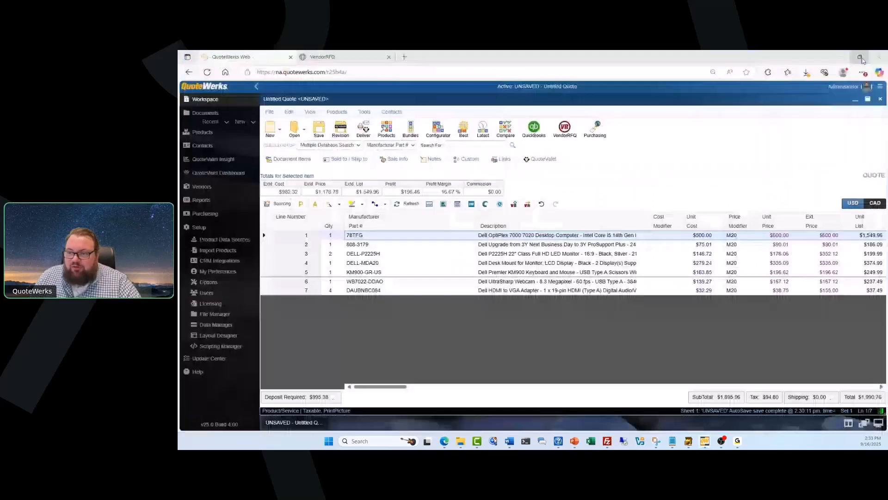
{"action": "left_click", "coordinate": [842, 57]}
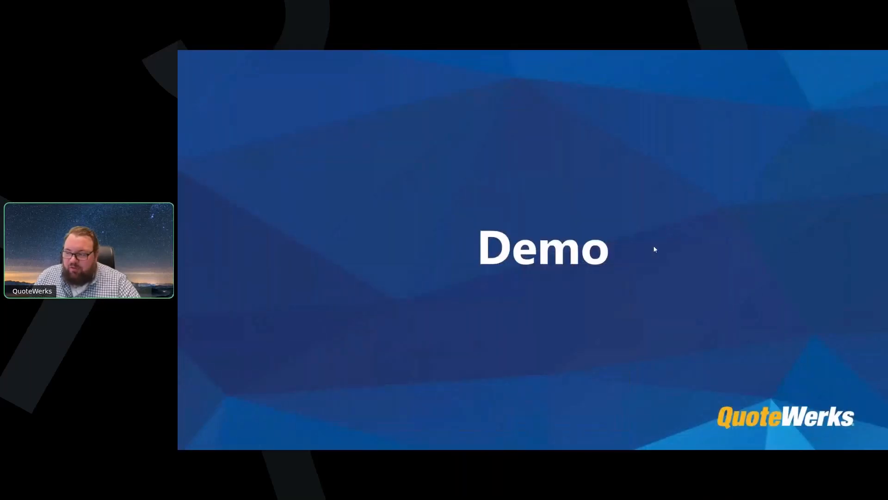
{"action": "left_click", "coordinate": [721, 256]}
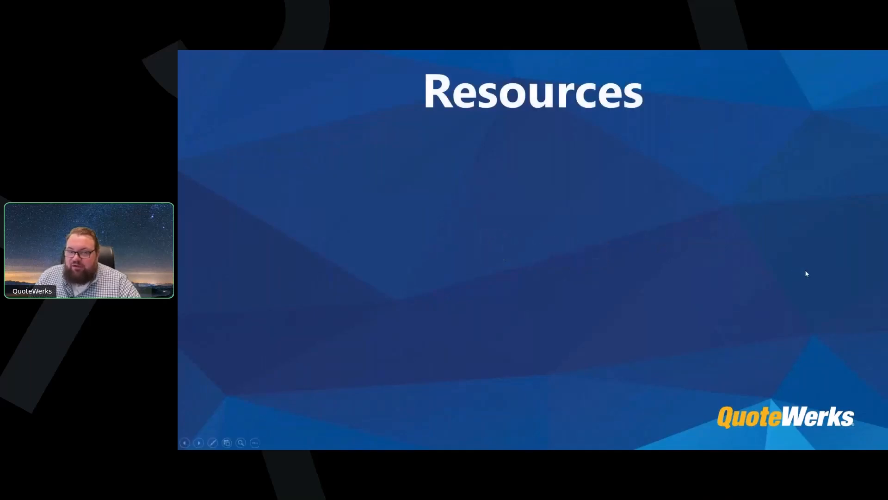